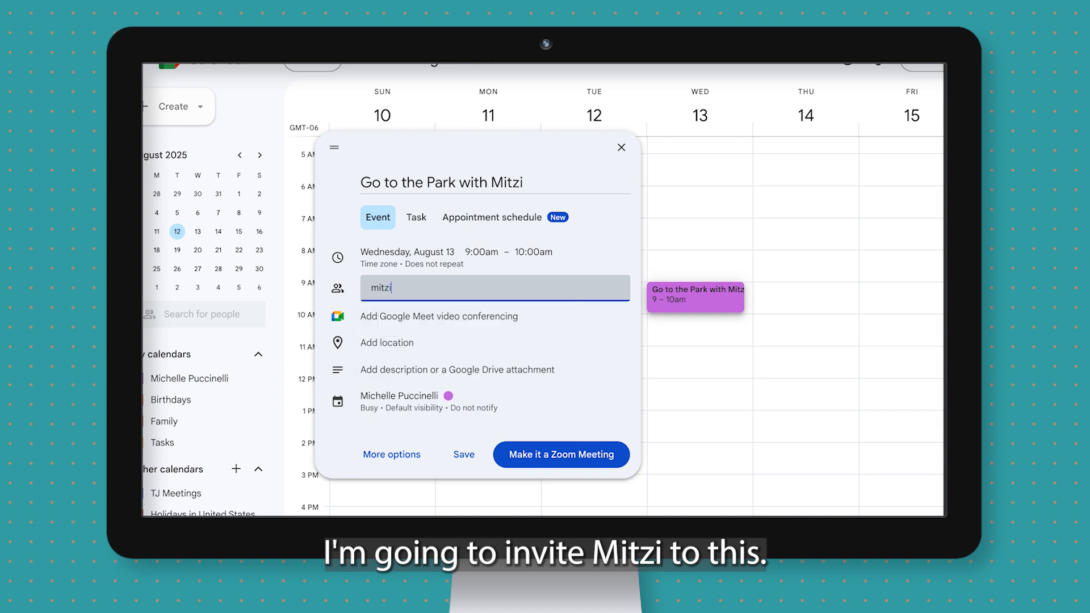
# Add the suggested guest to the Wednesday, August 13 park event and set its location to Settlers Park.
pyautogui.moveTo(442, 322)
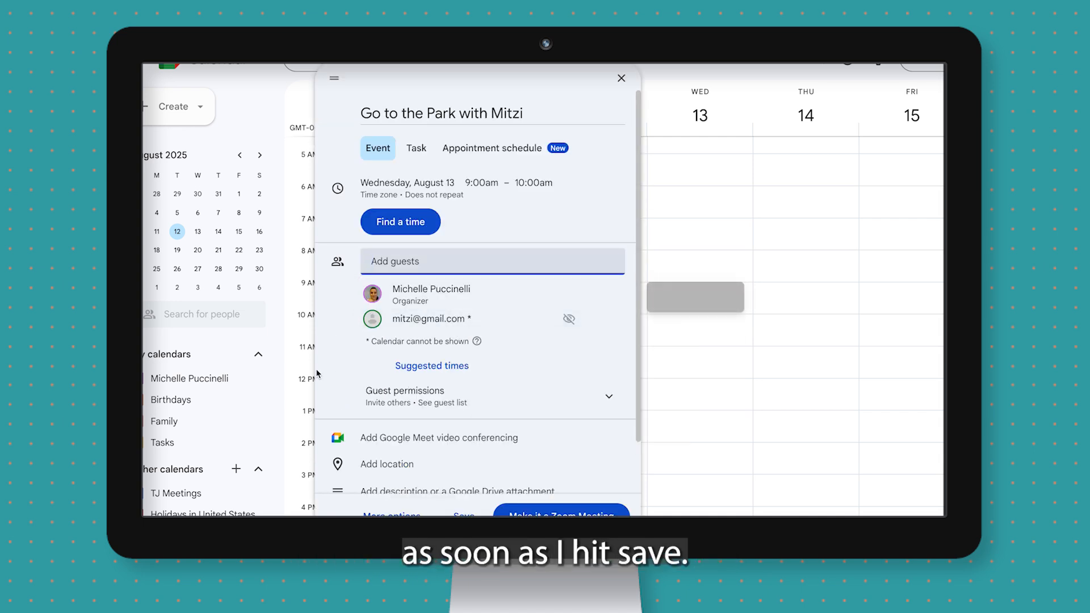
pyautogui.scroll(-1, 408, 408)
pyautogui.click(416, 356)
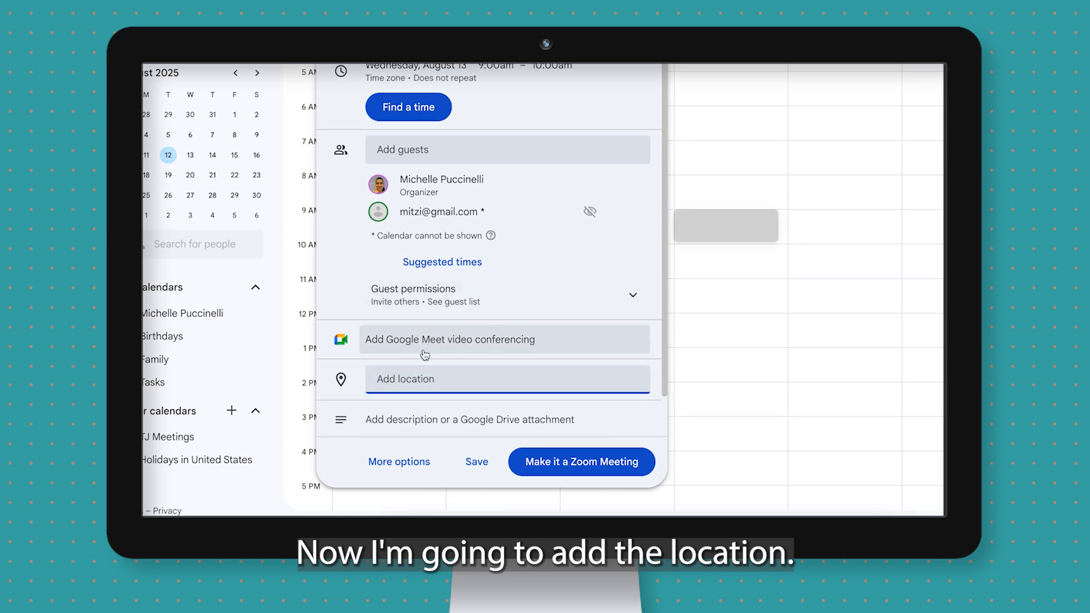
pyautogui.write('Settlers')
pyautogui.click(423, 98)
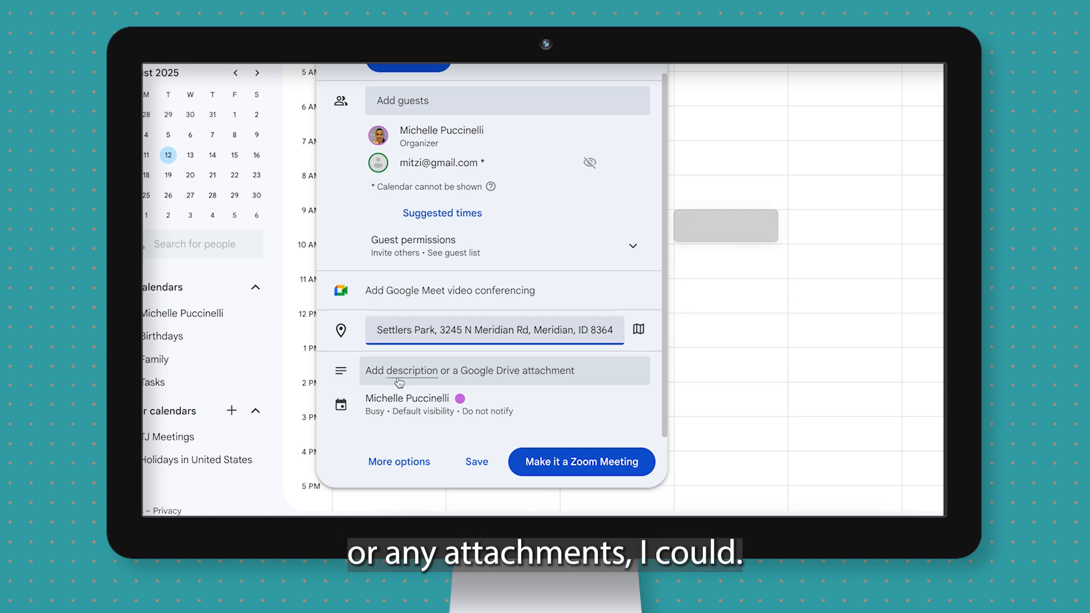
# Expand the park event's calendar settings and set its color to dark purple.
pyautogui.click(465, 404)
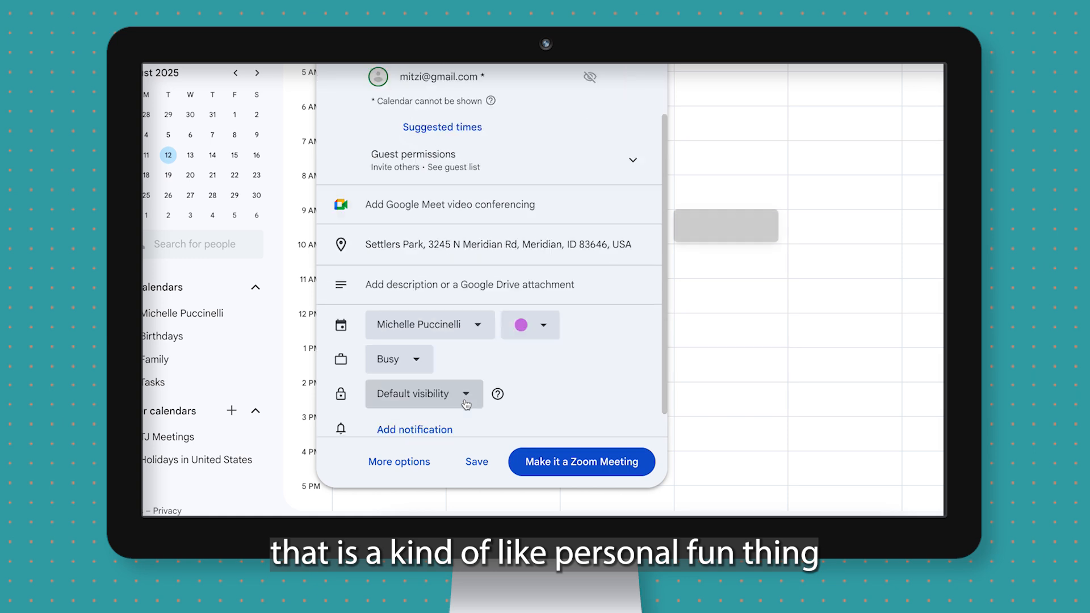
pyautogui.click(548, 324)
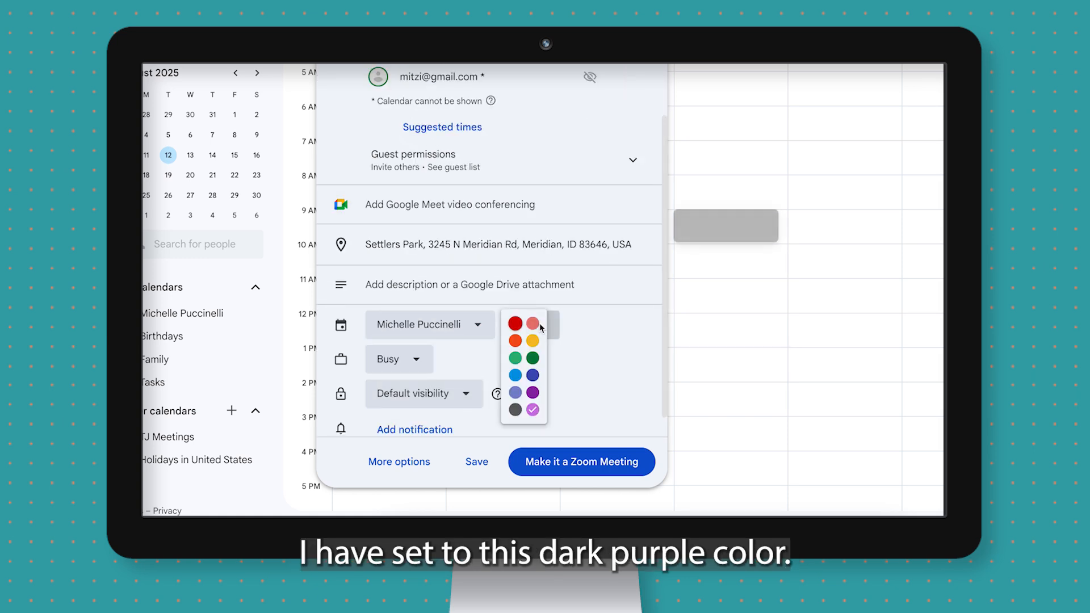
pyautogui.click(532, 392)
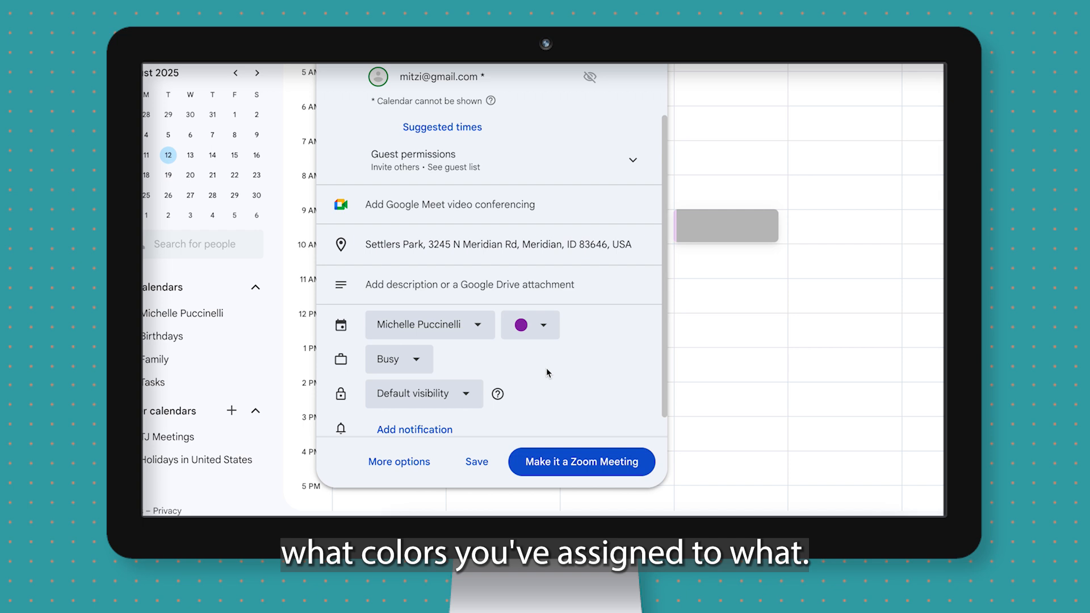
# Review the availability and visibility choices for the park event, keeping Busy and Default visibility.
pyautogui.click(415, 362)
pyautogui.click(505, 360)
pyautogui.scroll(-1, 614, 367)
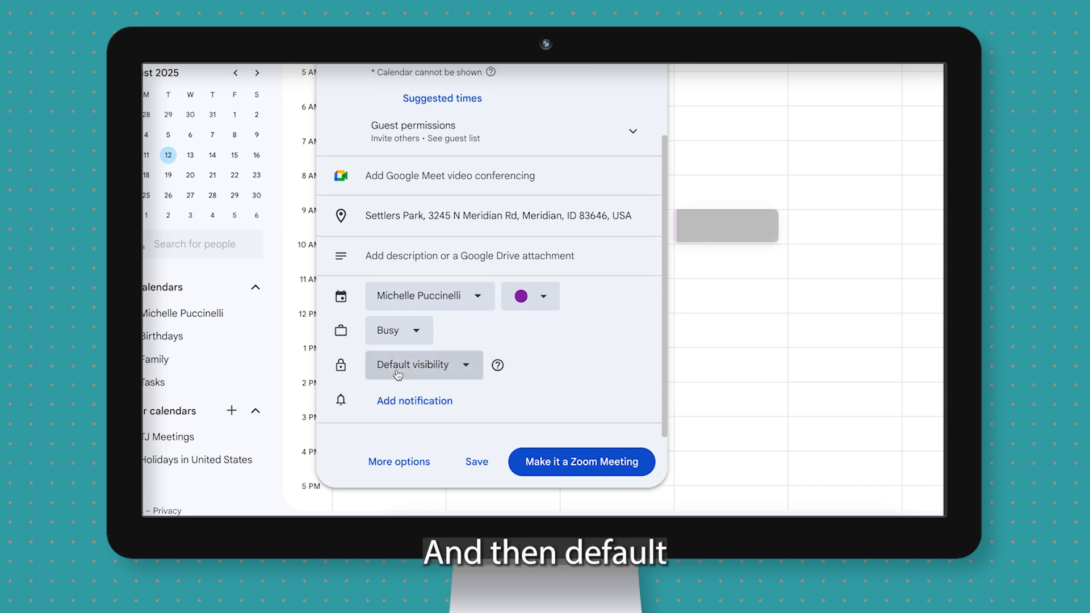
pyautogui.click(458, 368)
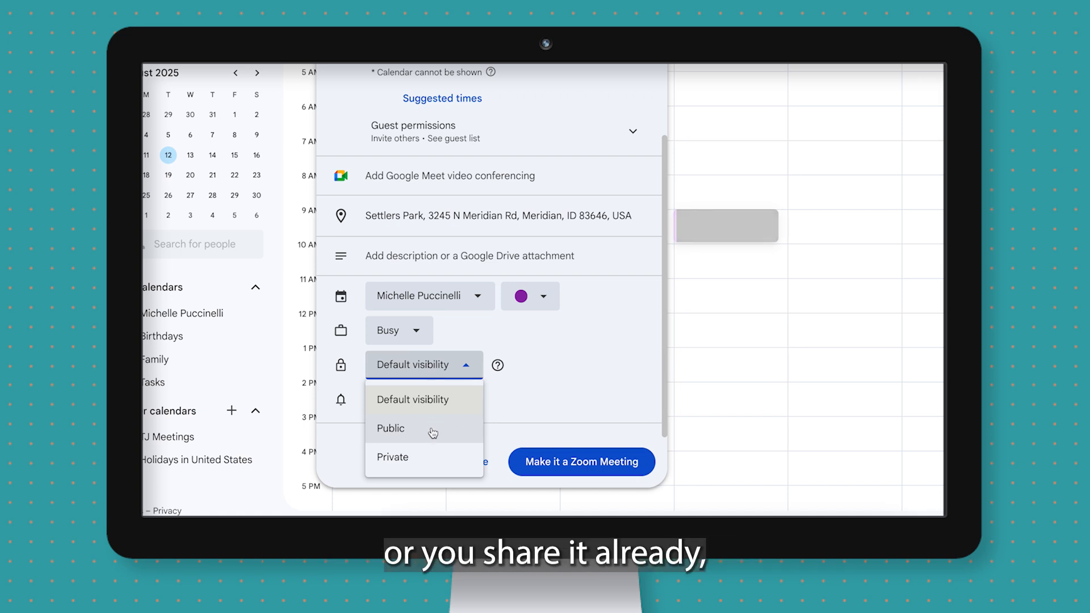
pyautogui.click(559, 391)
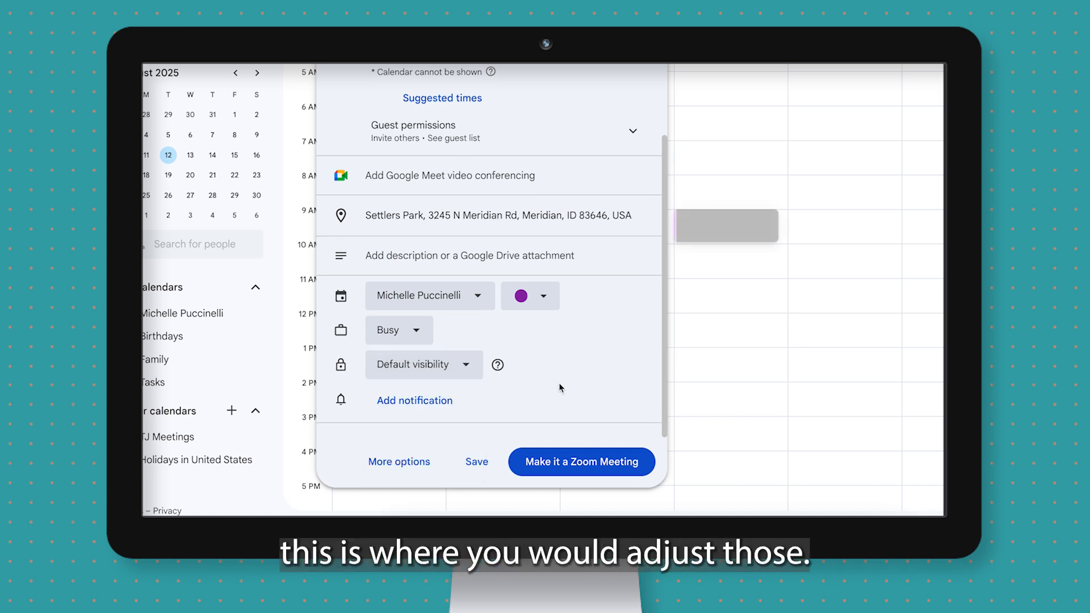
# Save the park event and send the invitation email to the guest.
pyautogui.click(481, 453)
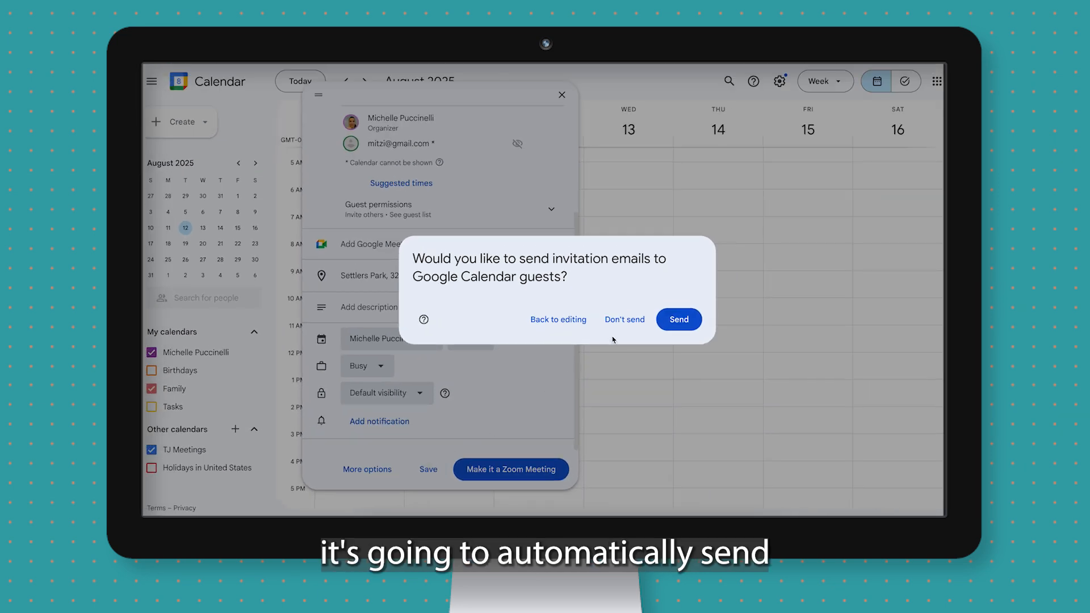
pyautogui.click(681, 320)
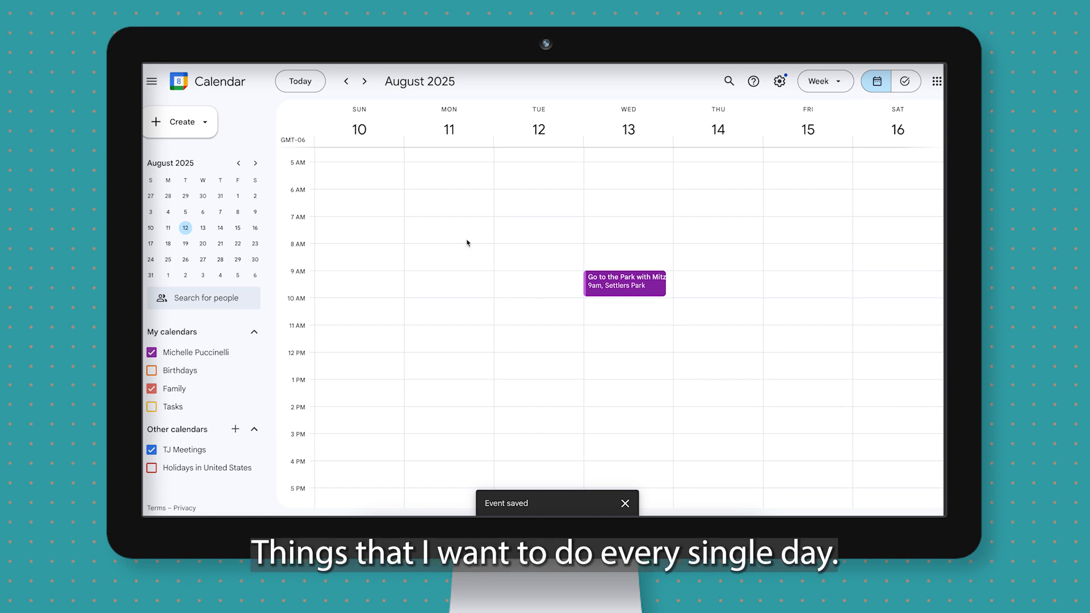
# Create a "Gym and Journal" event on Monday, August 11 from 6:00am to 7:30am, repeating every weekday (Monday to Friday).
pyautogui.click(465, 200)
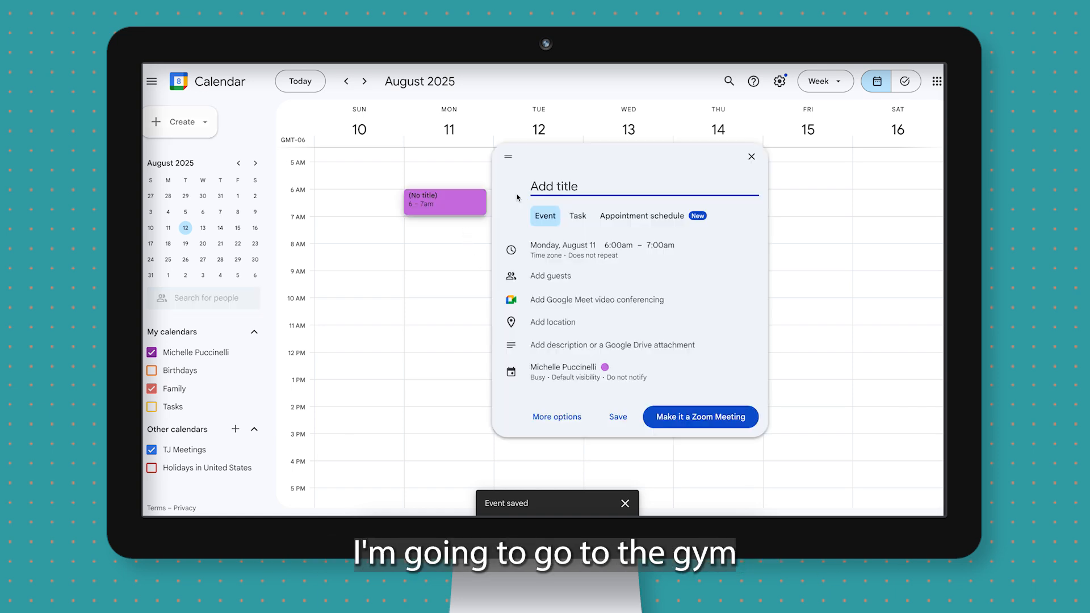
pyautogui.write('Gym and Journal')
pyautogui.click(661, 249)
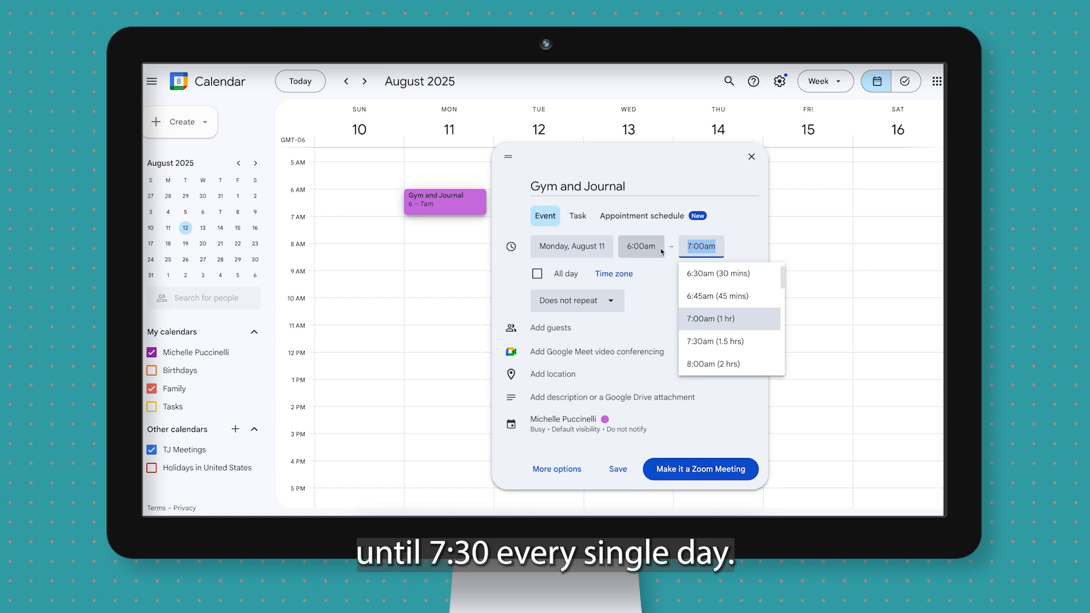
pyautogui.click(701, 341)
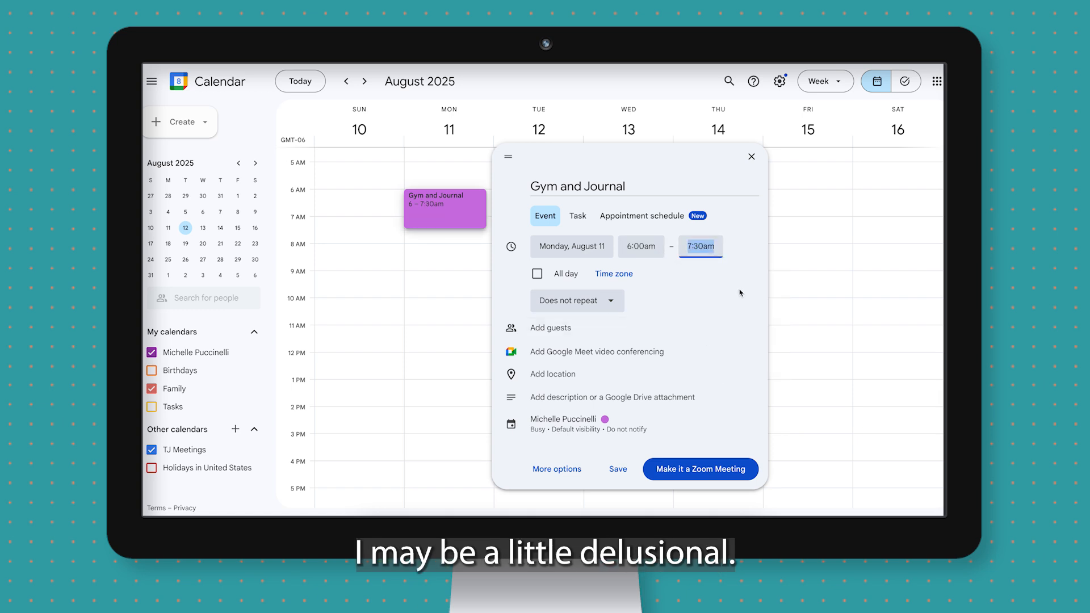
pyautogui.click(584, 300)
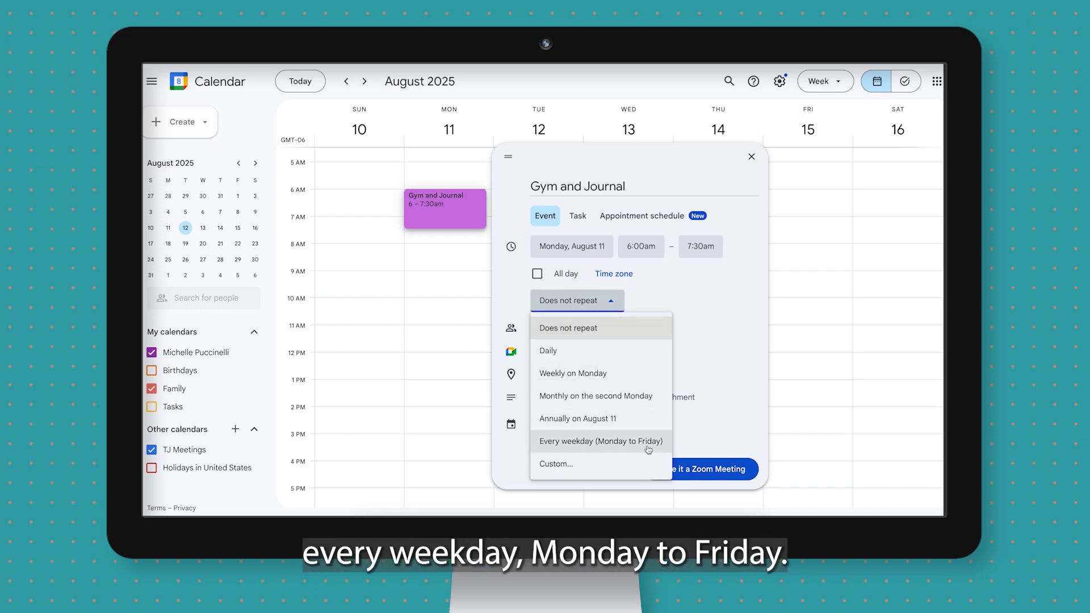
pyautogui.click(575, 447)
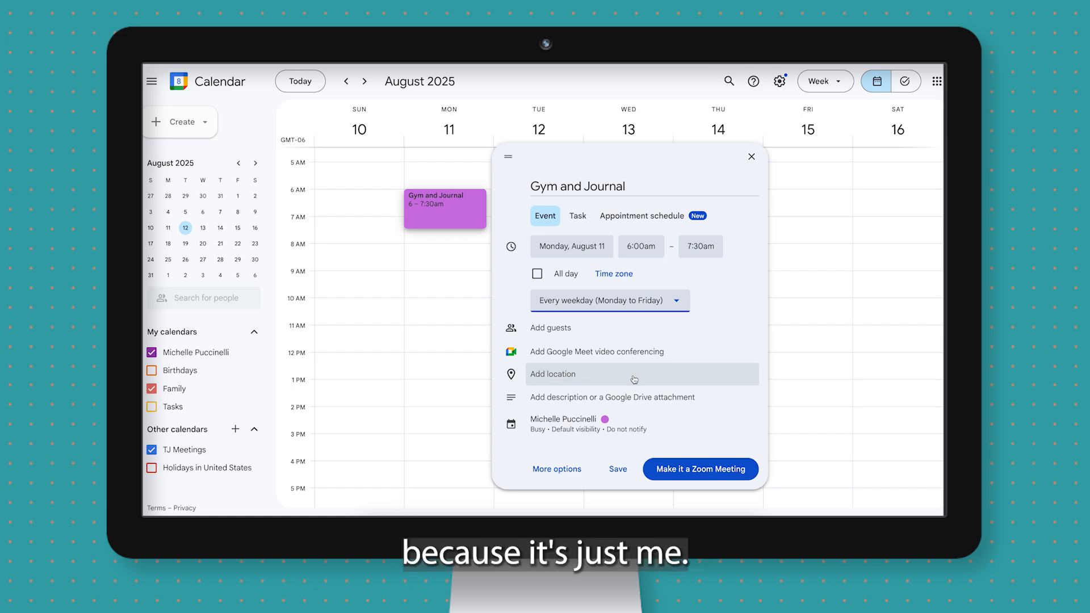
# Set the "Gym and Journal" event's color to bright blue and save it.
pyautogui.click(606, 421)
pyautogui.click(669, 339)
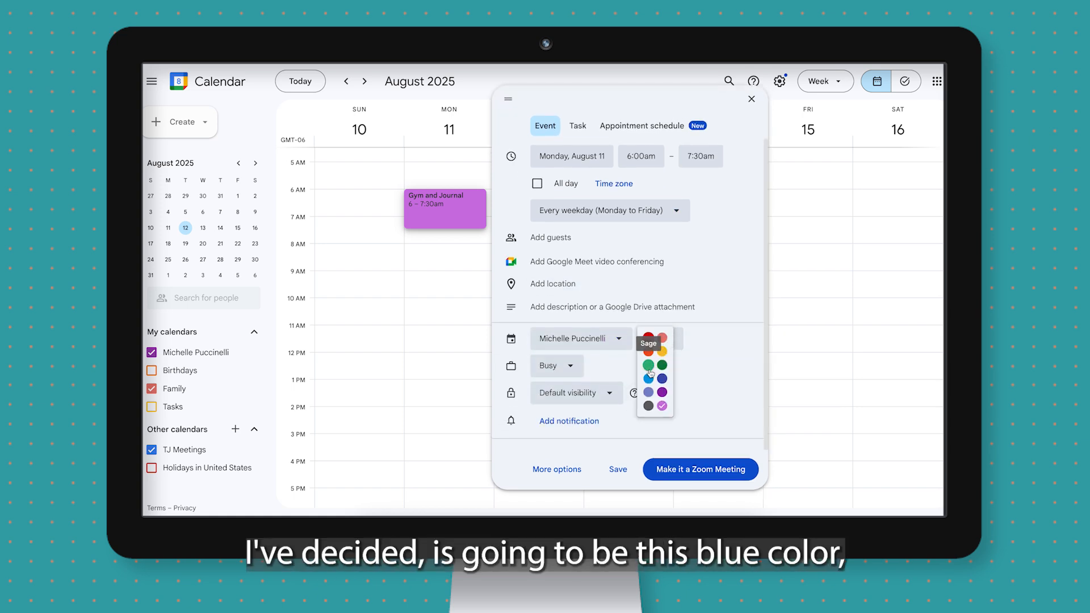
pyautogui.click(649, 378)
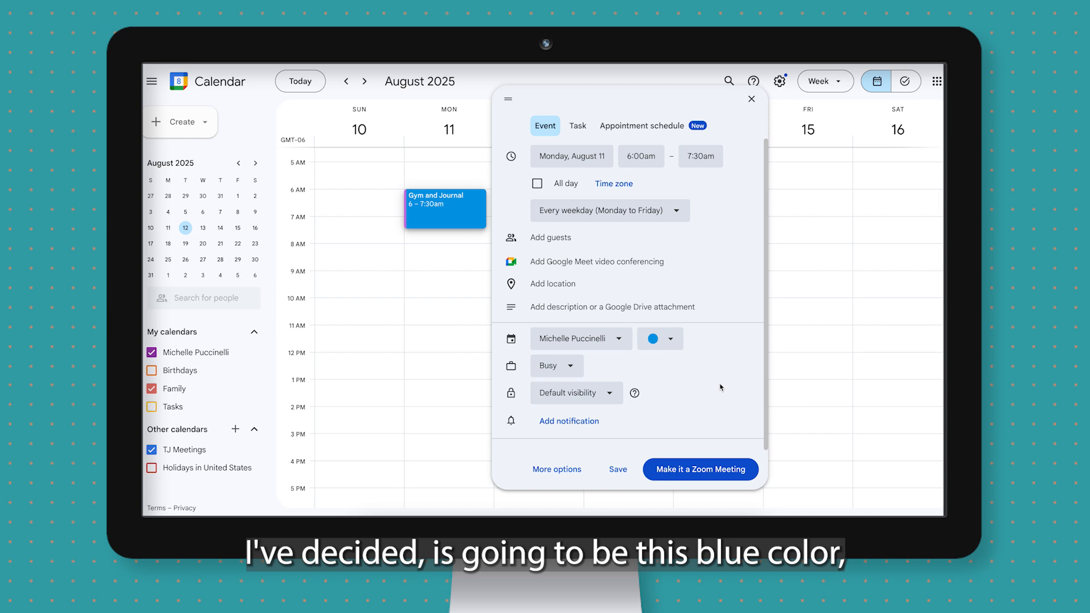
pyautogui.click(621, 471)
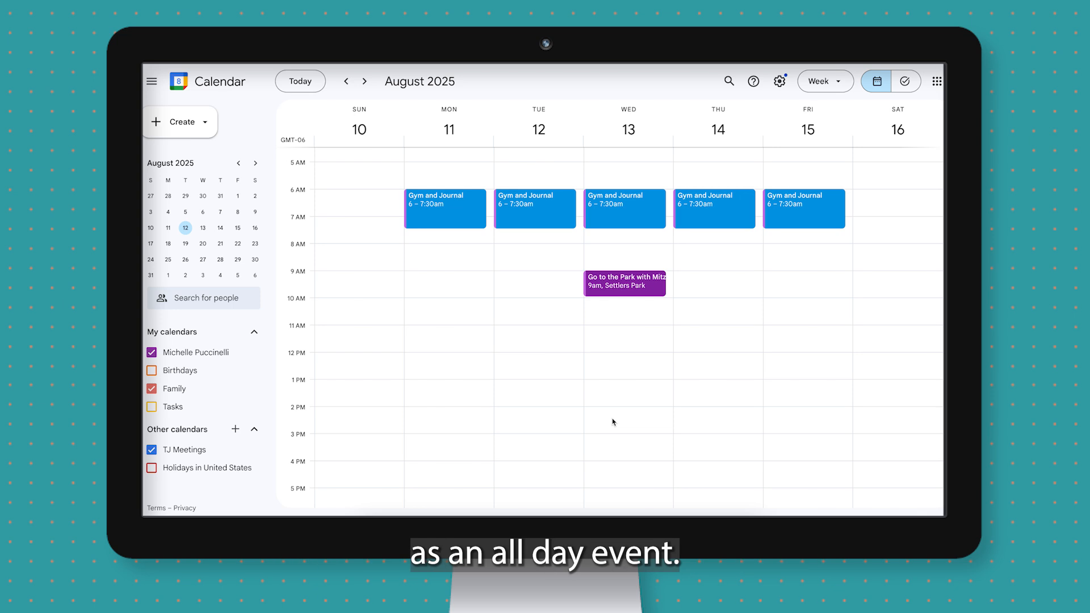
# Create an all-day event on Monday, August 11, titled with the child's name and "Summer Camp", repeating weekly on Monday.
pyautogui.click(457, 289)
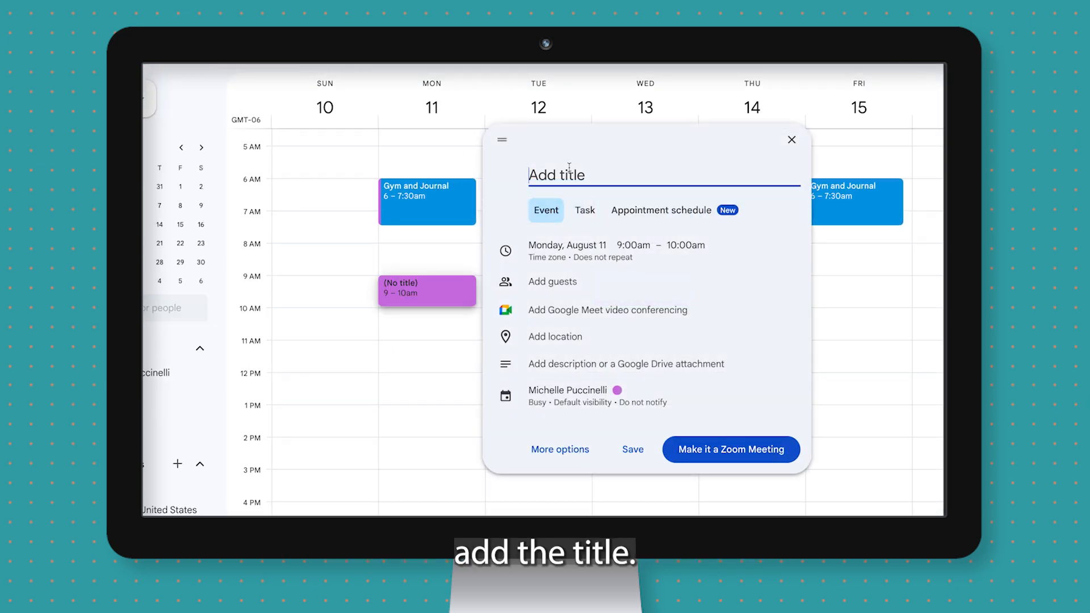
pyautogui.write('Larson Summer Camp')
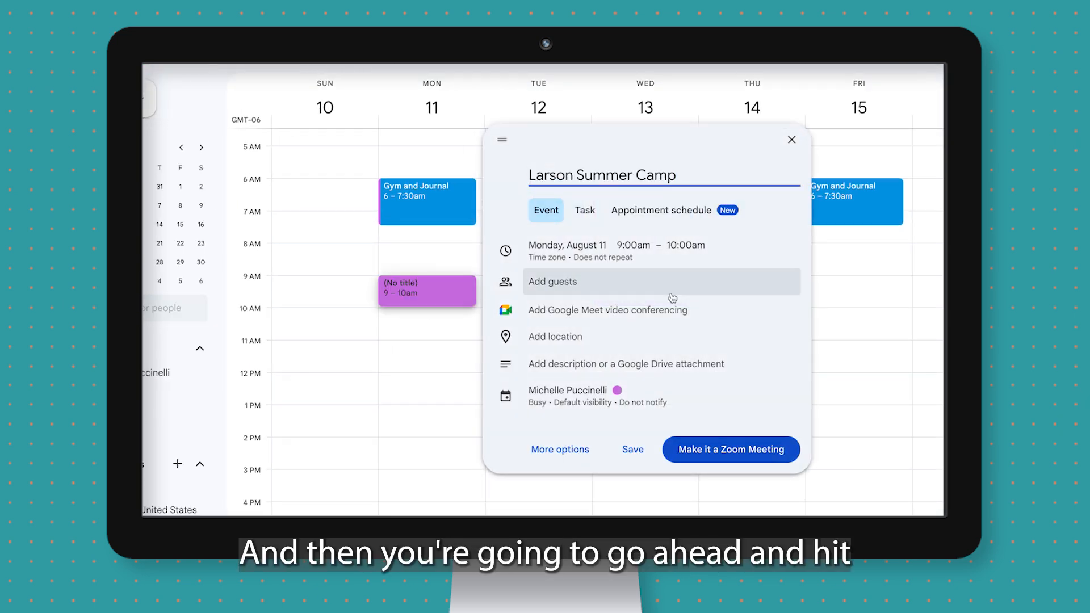
pyautogui.click(600, 264)
pyautogui.click(537, 250)
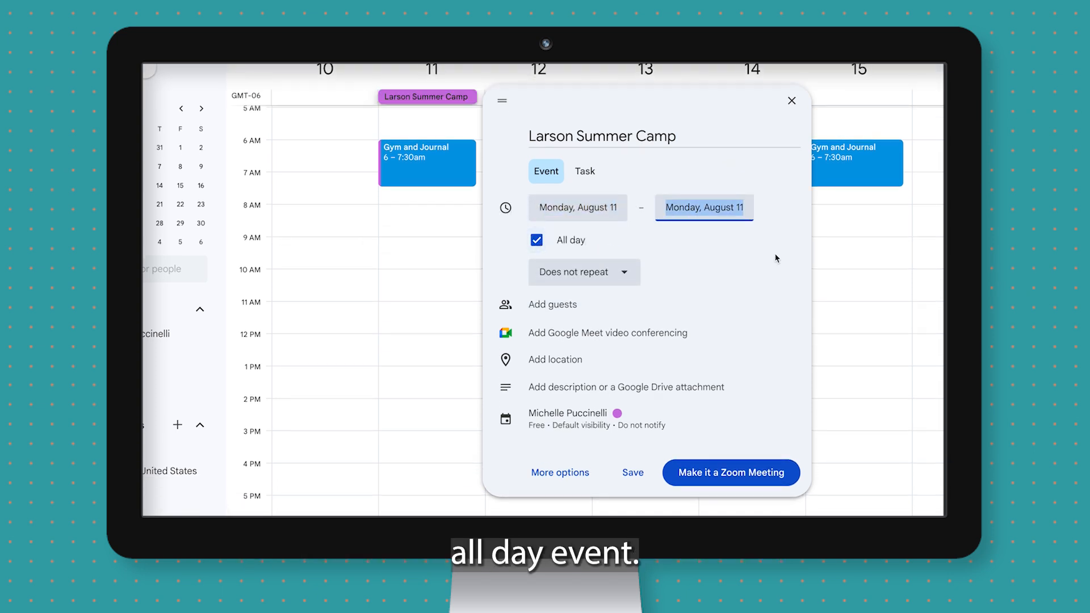
pyautogui.click(625, 273)
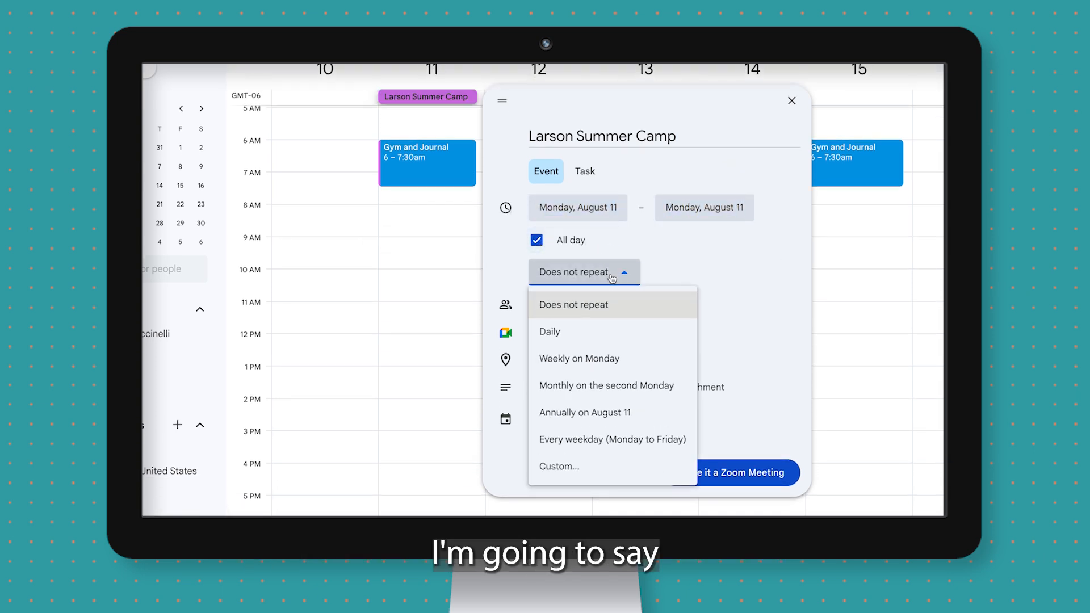
pyautogui.click(613, 358)
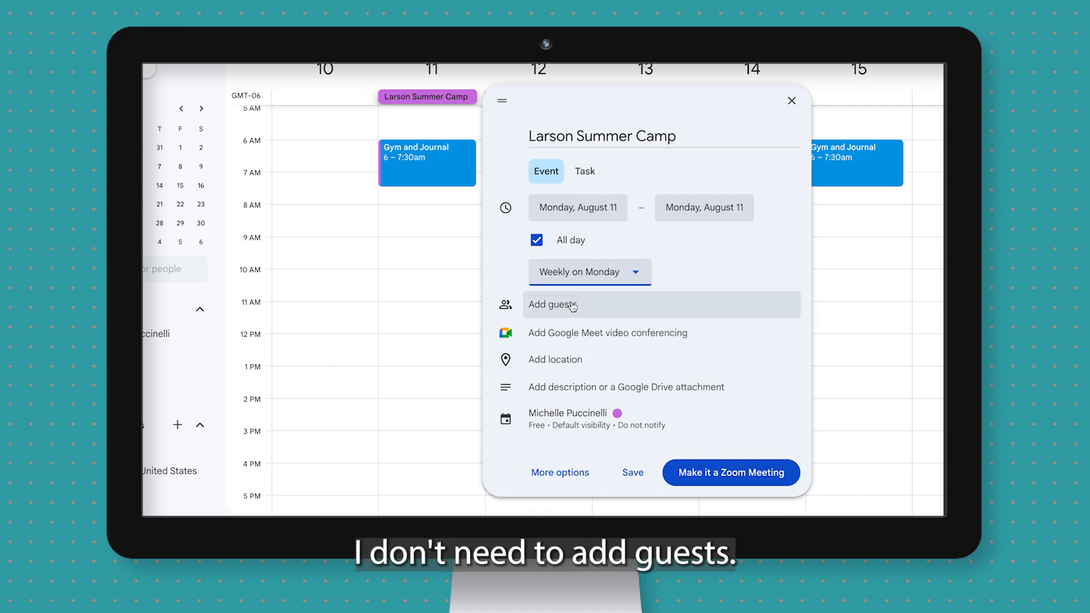
# Set the summer camp event's location to Sage International School of Middleton.
pyautogui.click(559, 364)
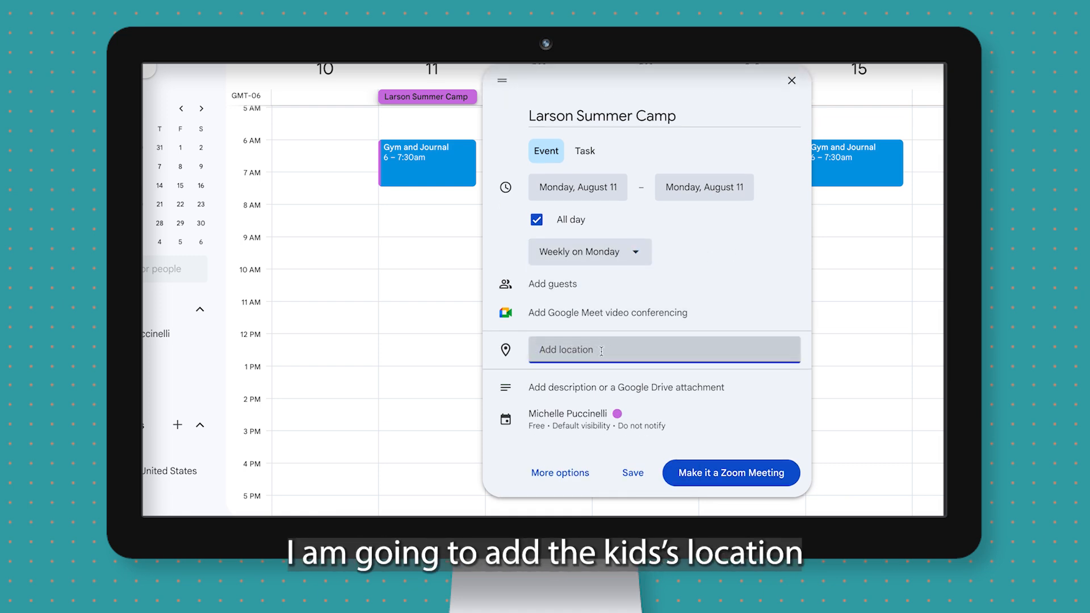
pyautogui.write('Sage')
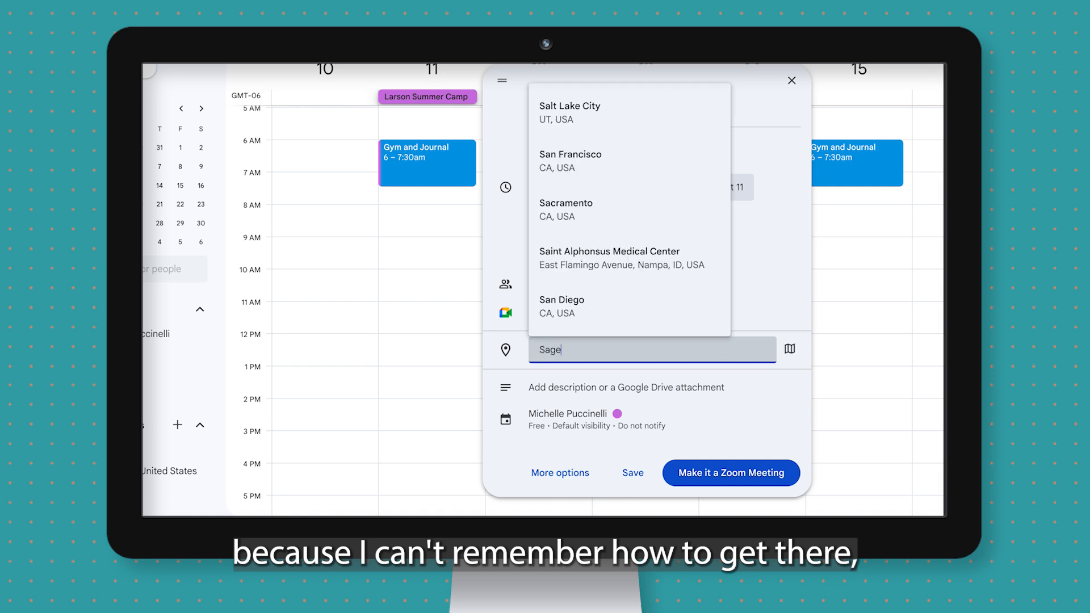
pyautogui.click(596, 183)
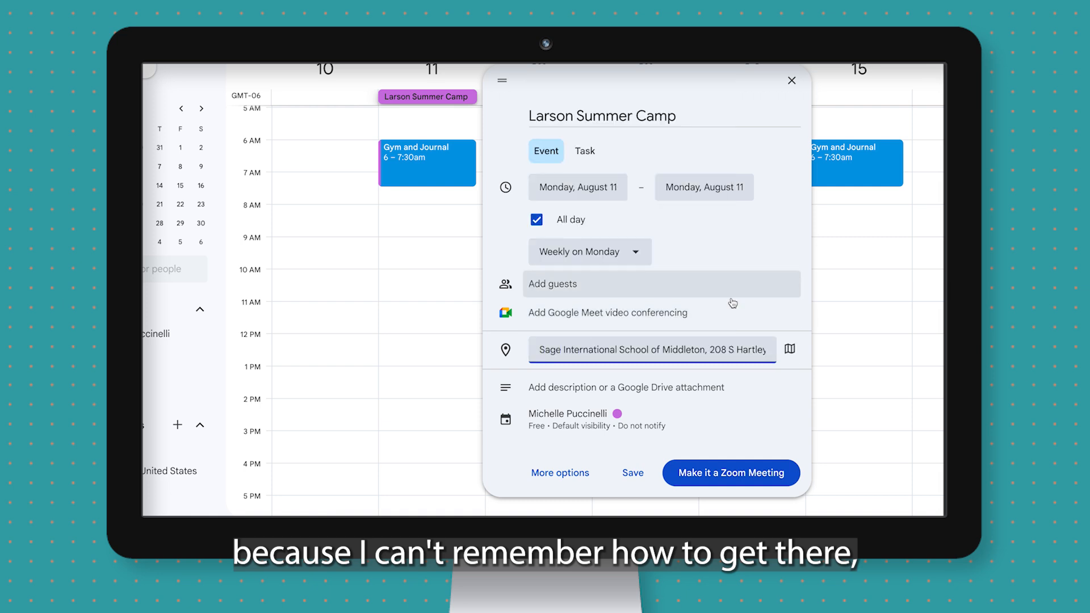
# Set the summer camp event's color to Flamingo and save the event.
pyautogui.click(627, 426)
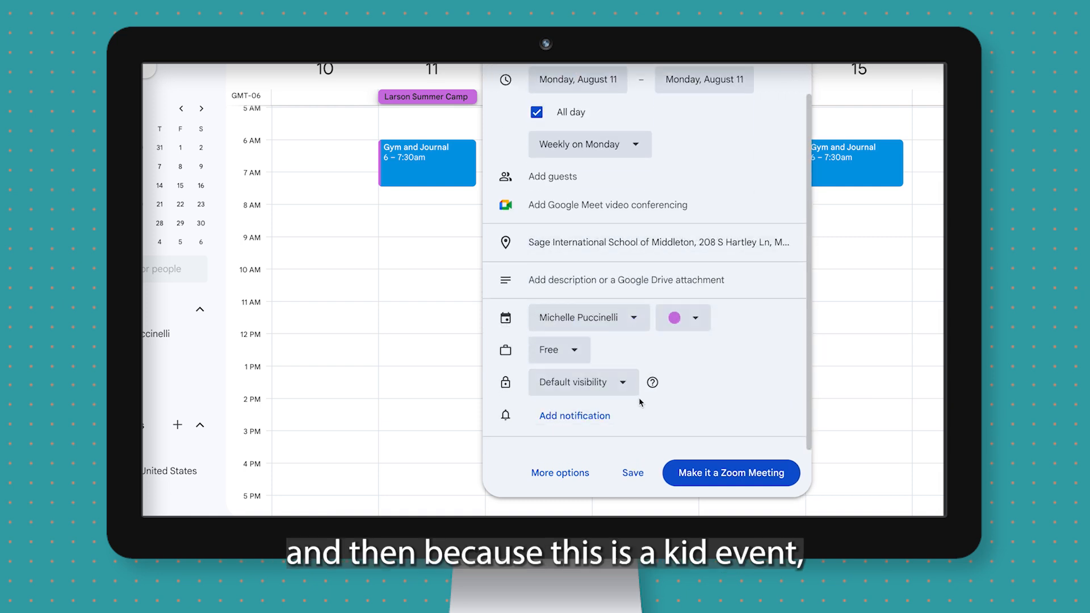
pyautogui.click(686, 319)
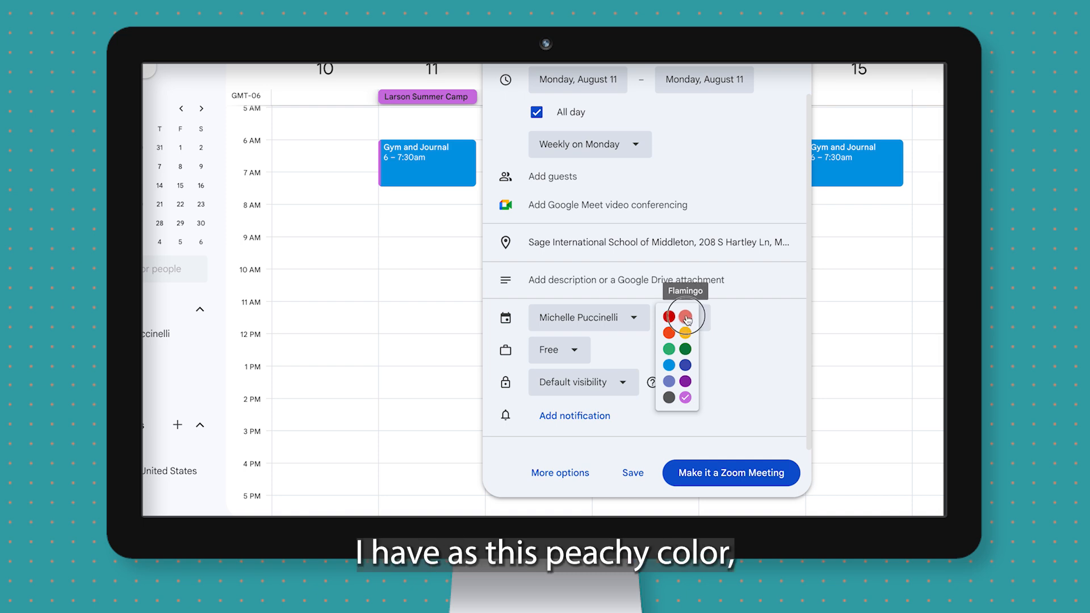
pyautogui.click(686, 317)
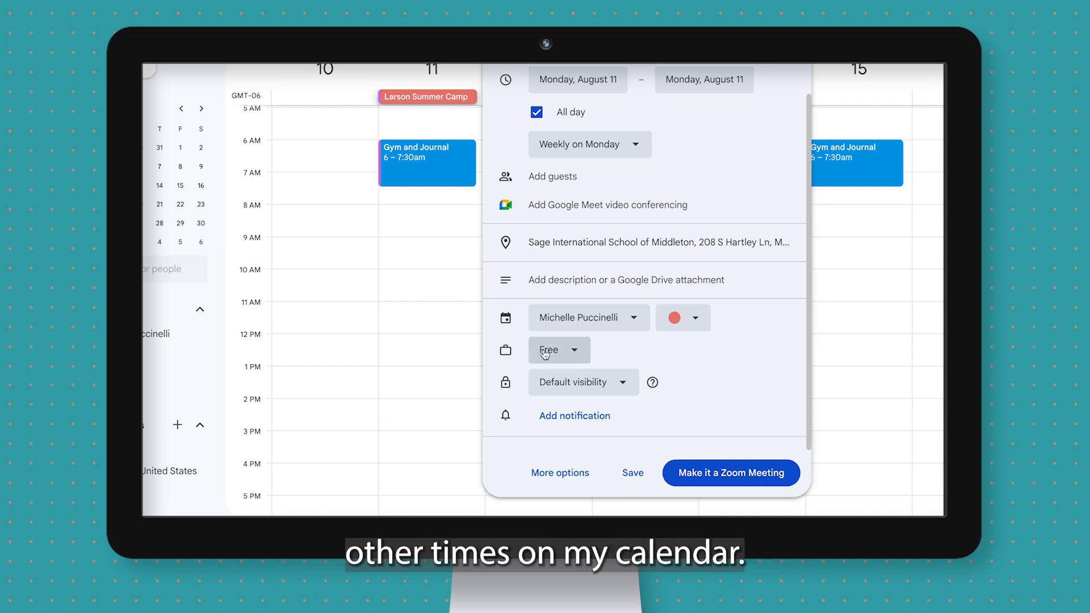
pyautogui.click(633, 473)
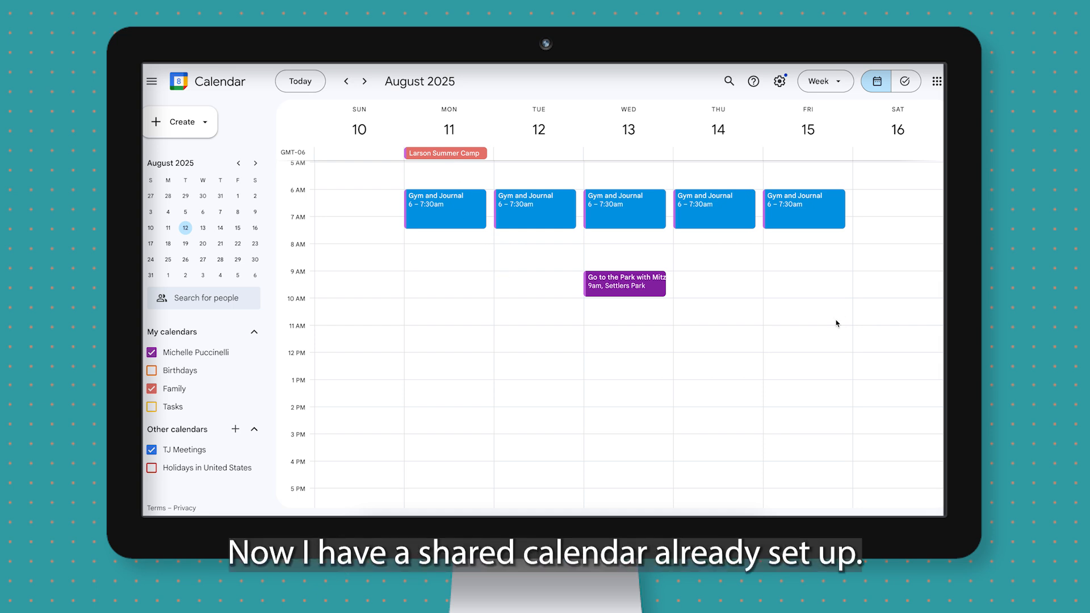
# Draft a 9:00–10:00am event on Monday, August 11, assign it to the Family calendar, and discard the draft.
pyautogui.click(461, 282)
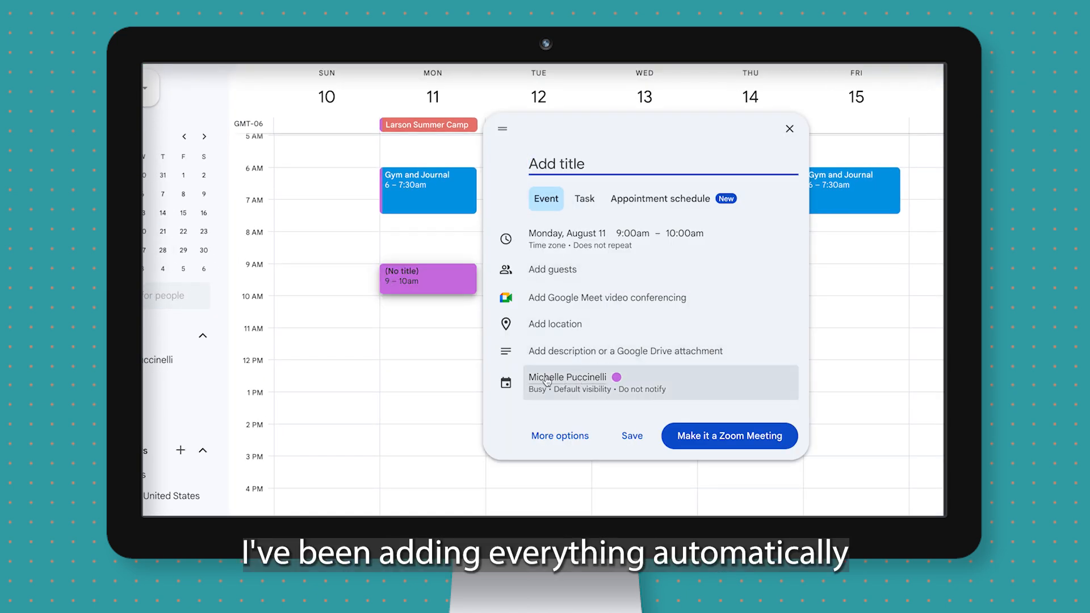
pyautogui.click(573, 383)
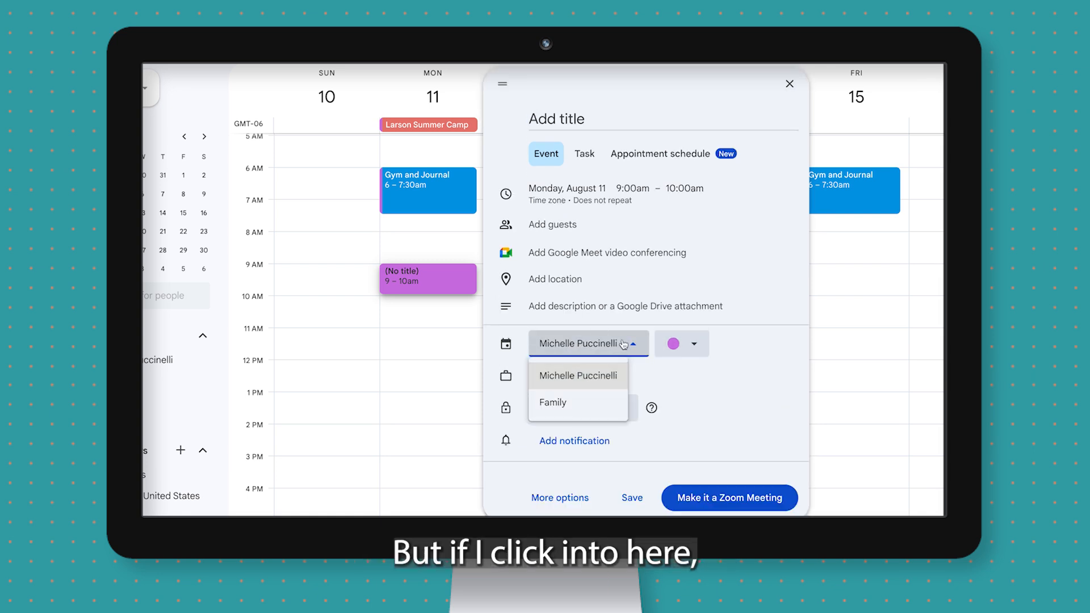
pyautogui.click(584, 406)
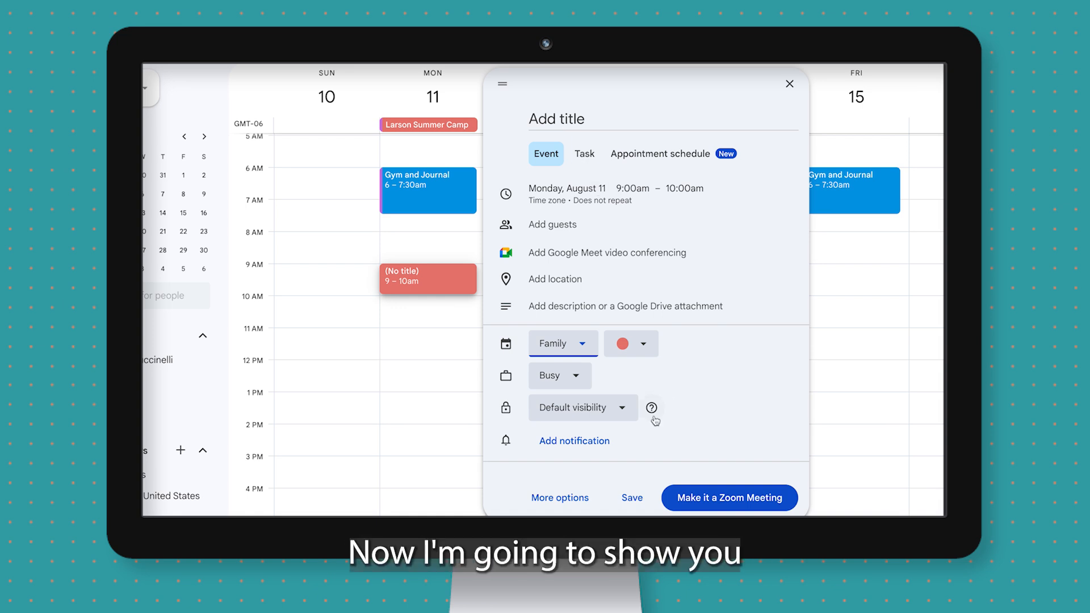
pyautogui.click(788, 84)
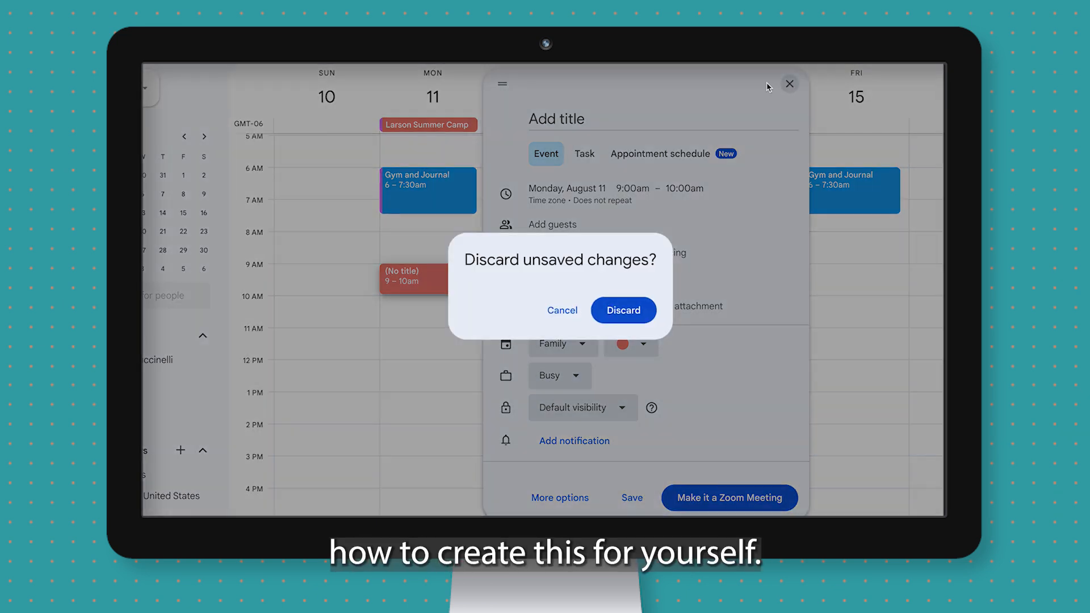
pyautogui.click(607, 301)
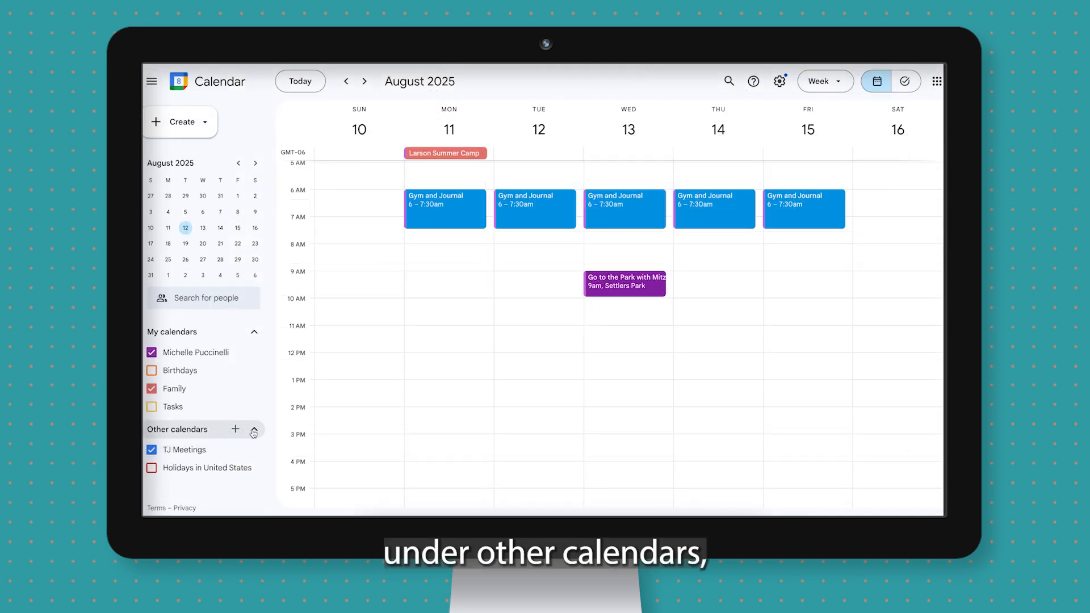
# Create a new calendar named "KId's Sports" with the description "Kid Sport Schedules".
pyautogui.click(235, 430)
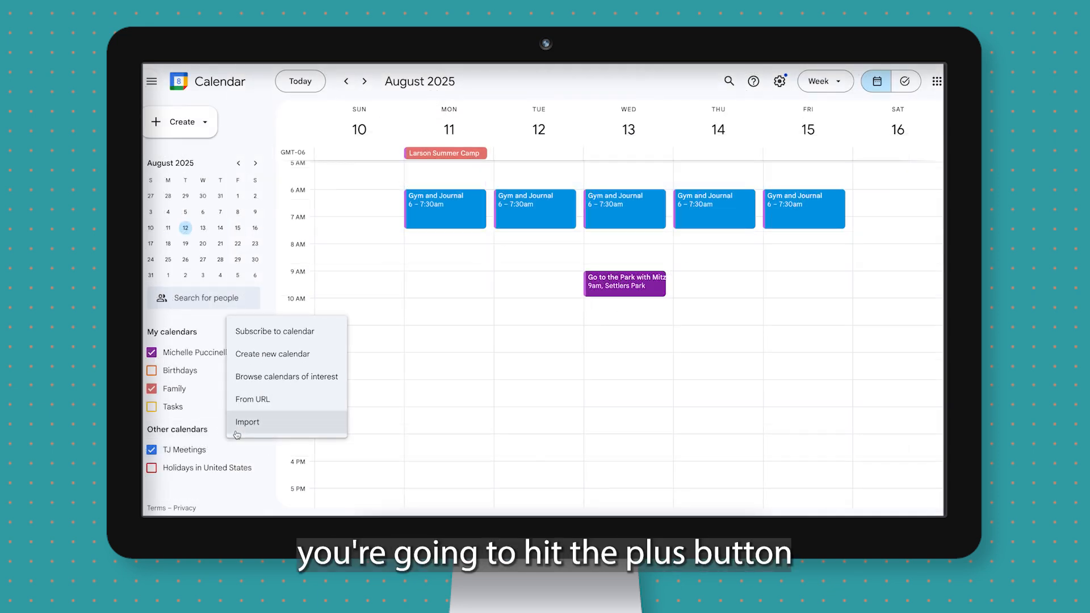
pyautogui.click(286, 358)
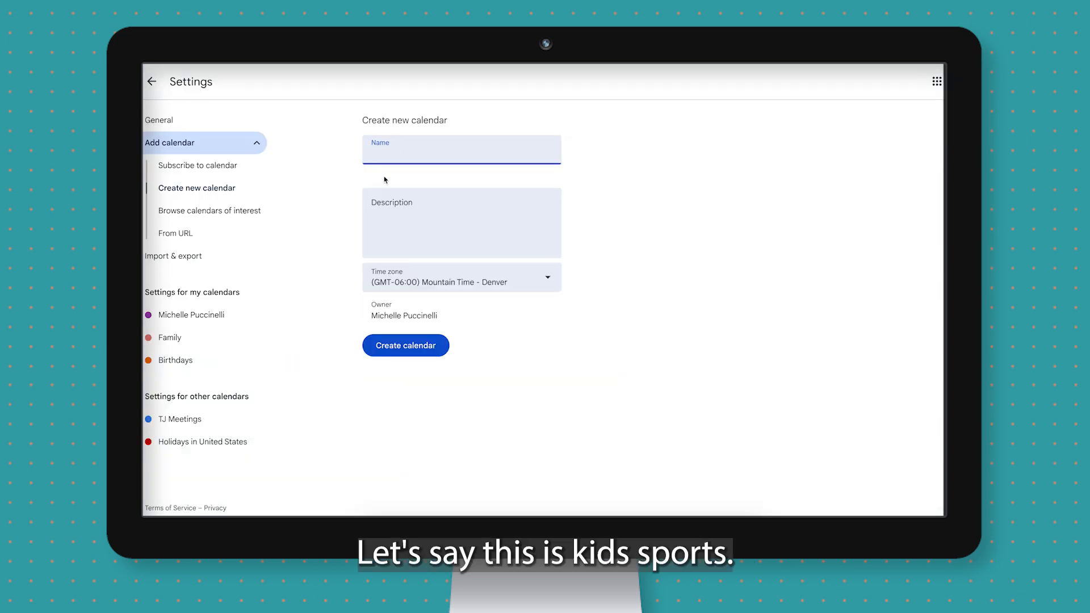
pyautogui.write("KId's Sports")
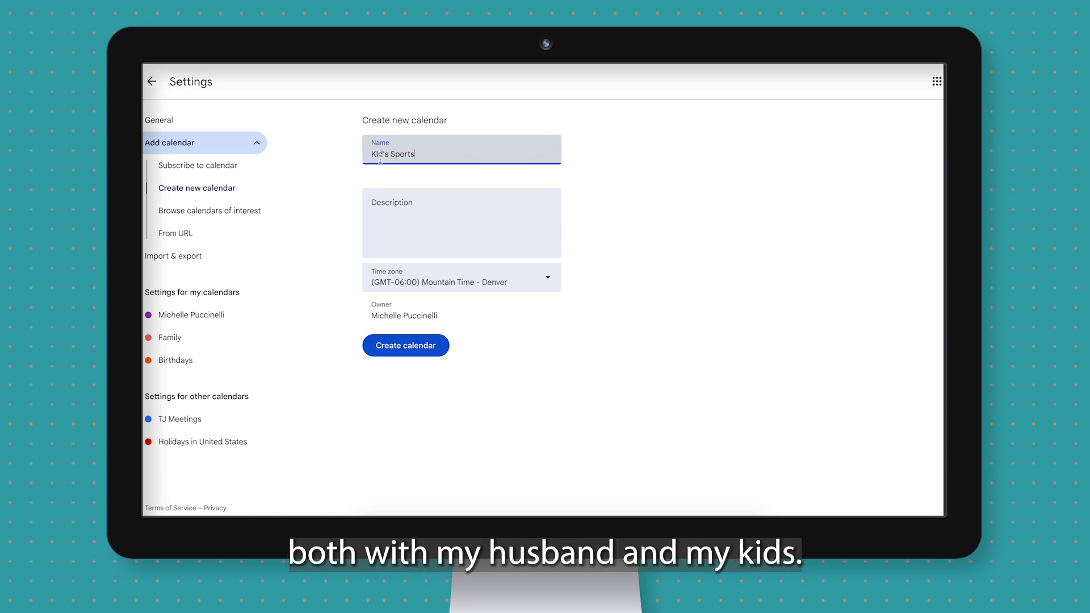
pyautogui.click(407, 218)
pyautogui.write('Kid Sport Schedules')
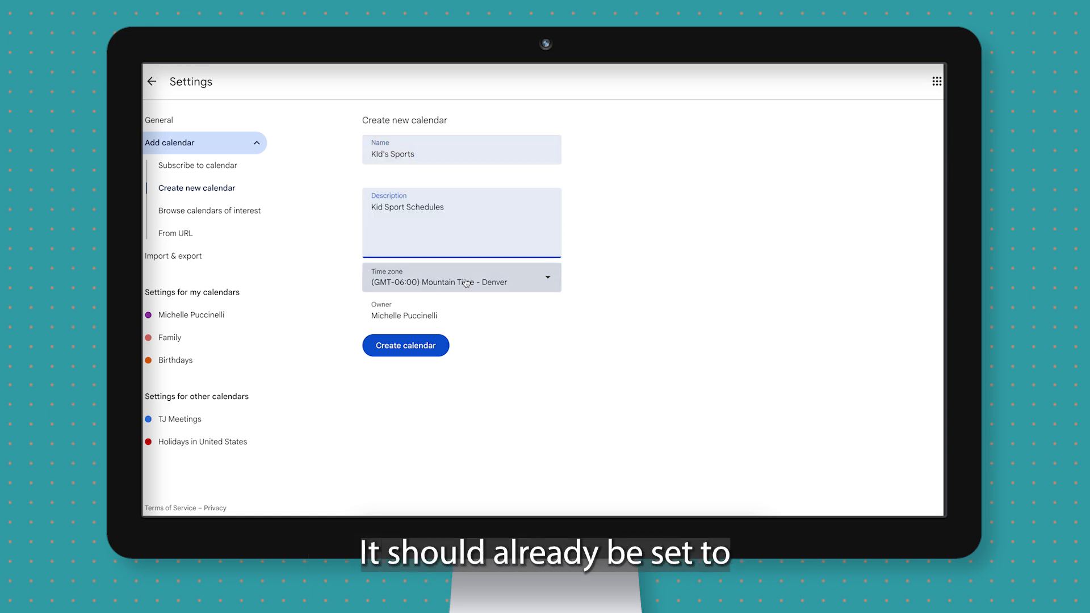
pyautogui.click(443, 352)
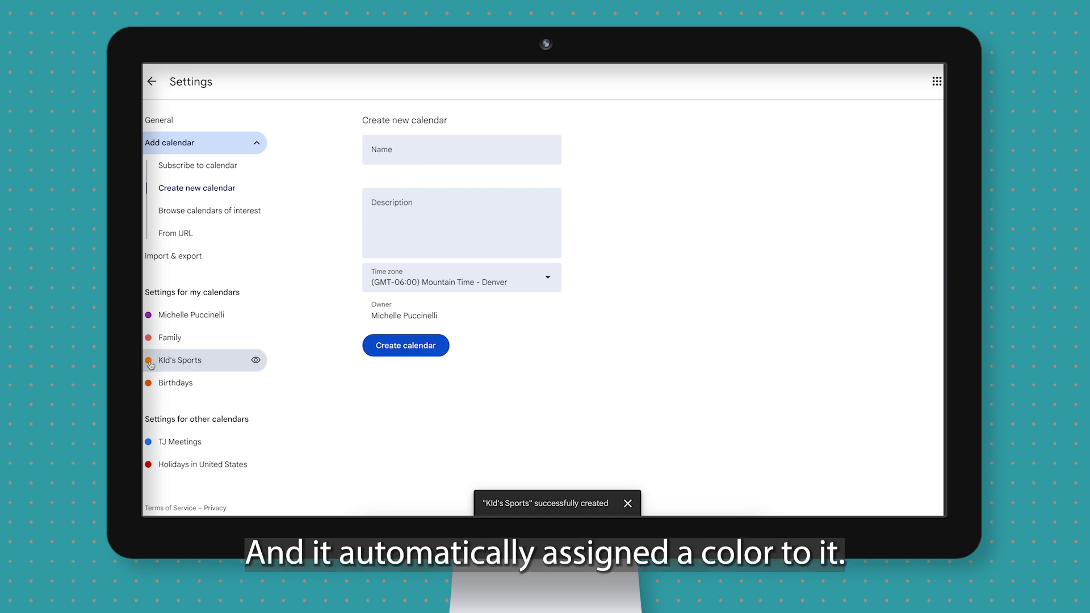
# Open the KId's Sports calendar's settings and choose to automatically add all invitations to this calendar.
pyautogui.click(178, 361)
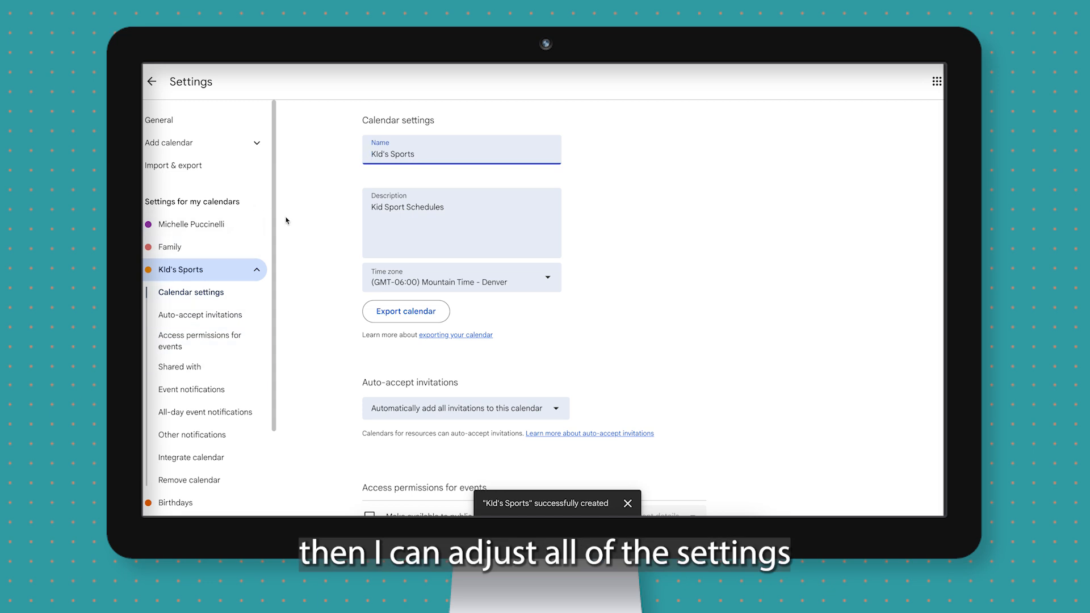
pyautogui.scroll(-3, 661, 312)
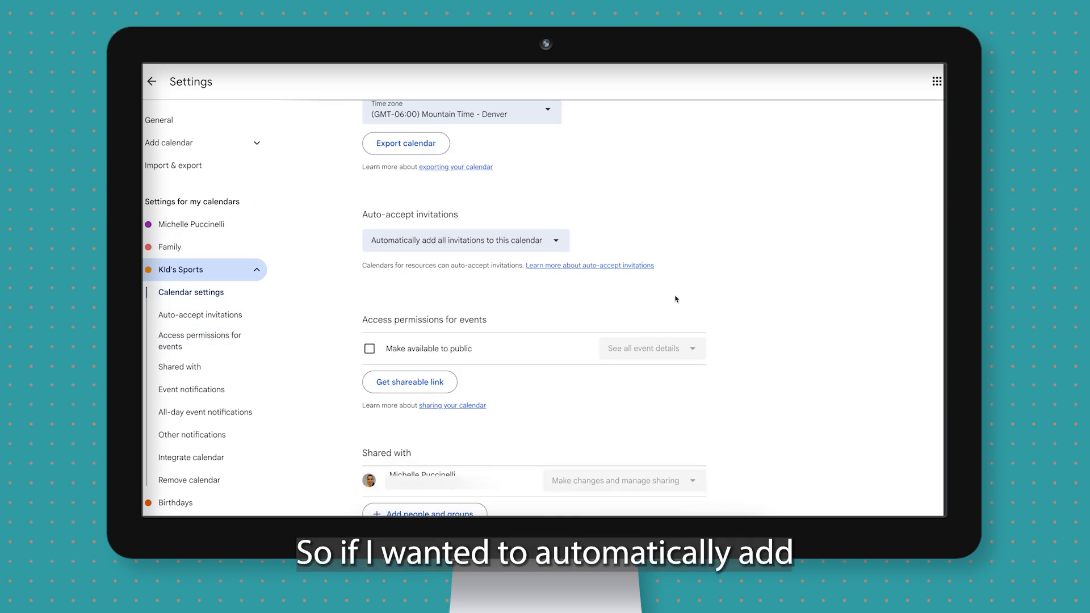
pyautogui.click(504, 235)
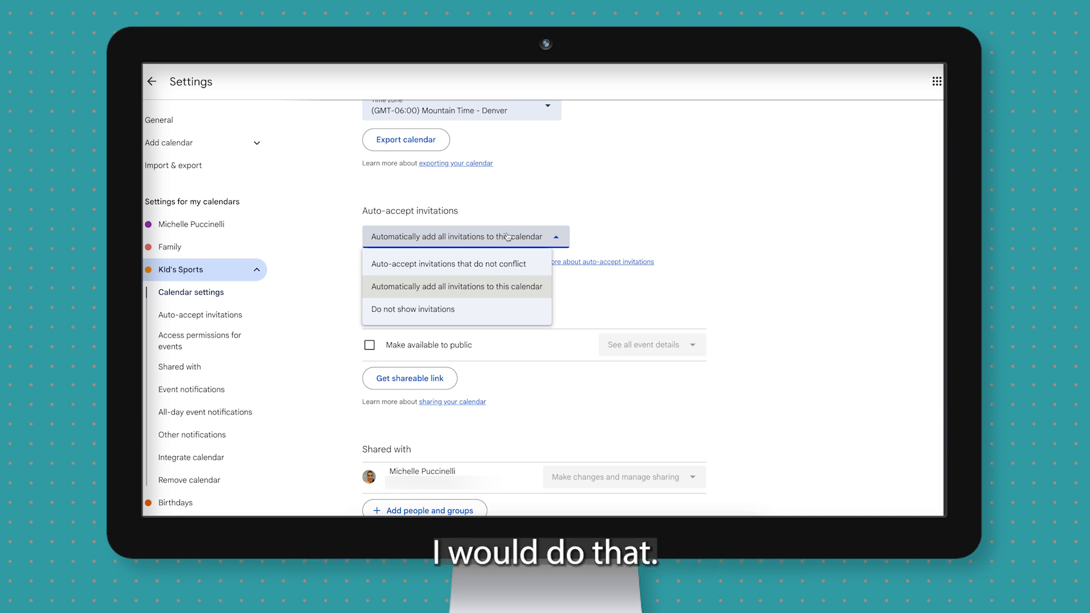
pyautogui.click(511, 288)
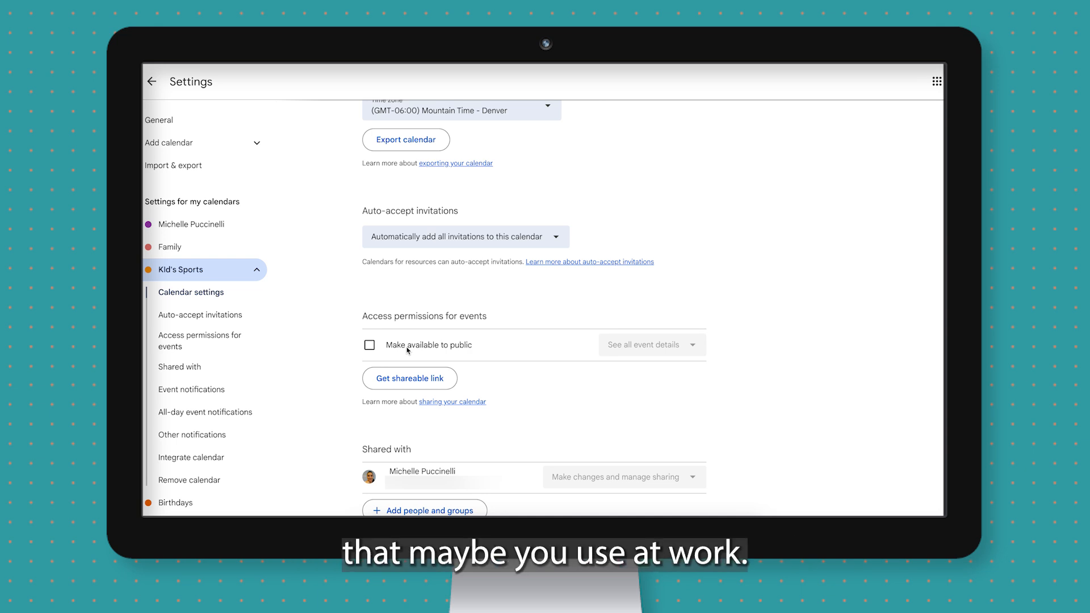
# Review the KId's Sports calendar's access, sharing, notification and integration settings, adding and removing a trial event notification.
pyautogui.scroll(-2, 407, 351)
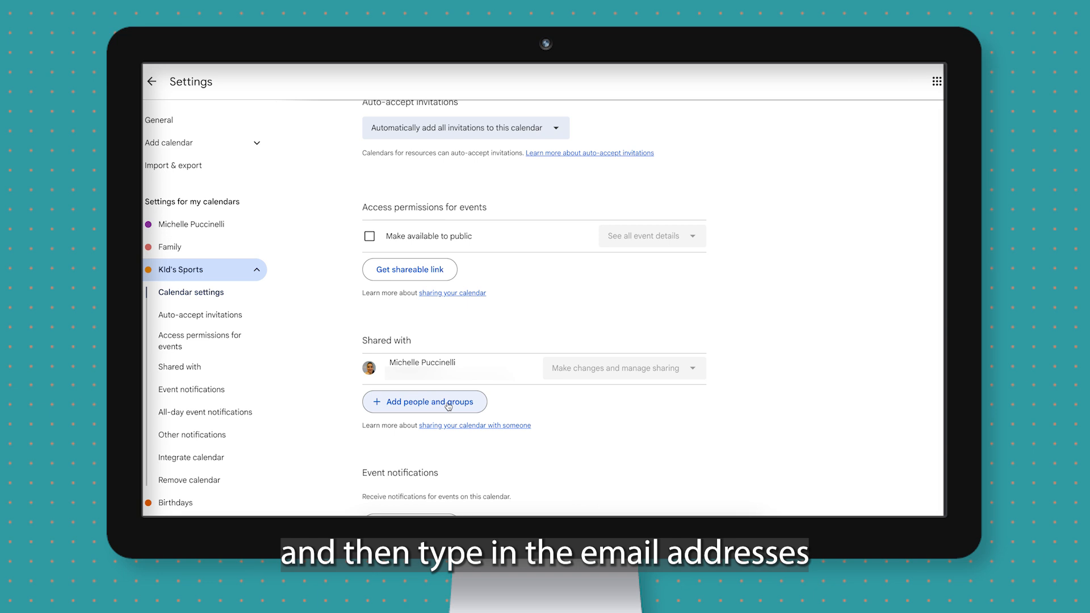
pyautogui.scroll(-5, 623, 428)
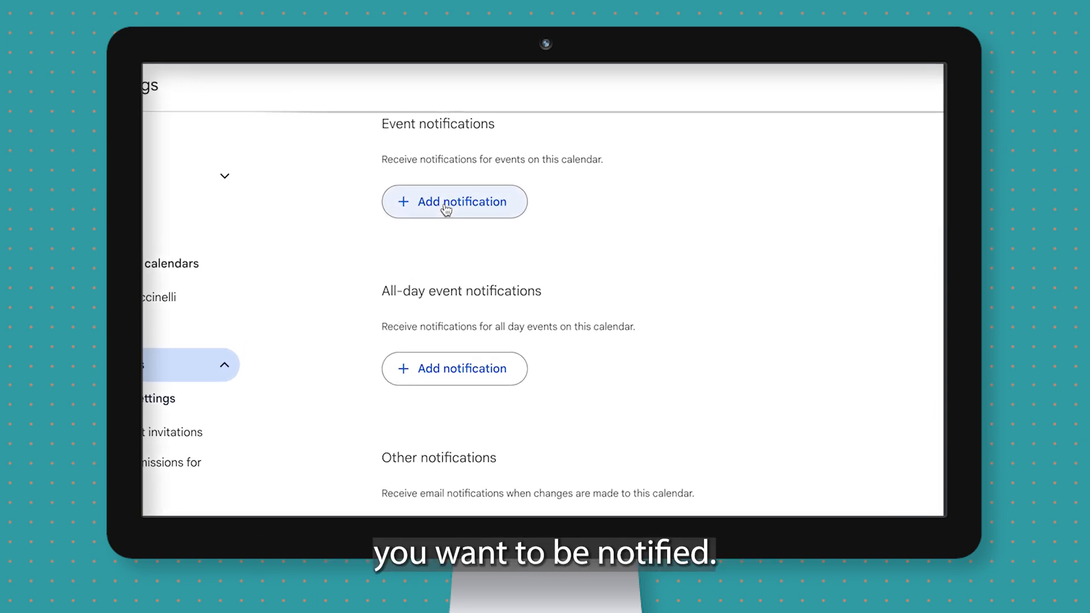
pyautogui.click(446, 210)
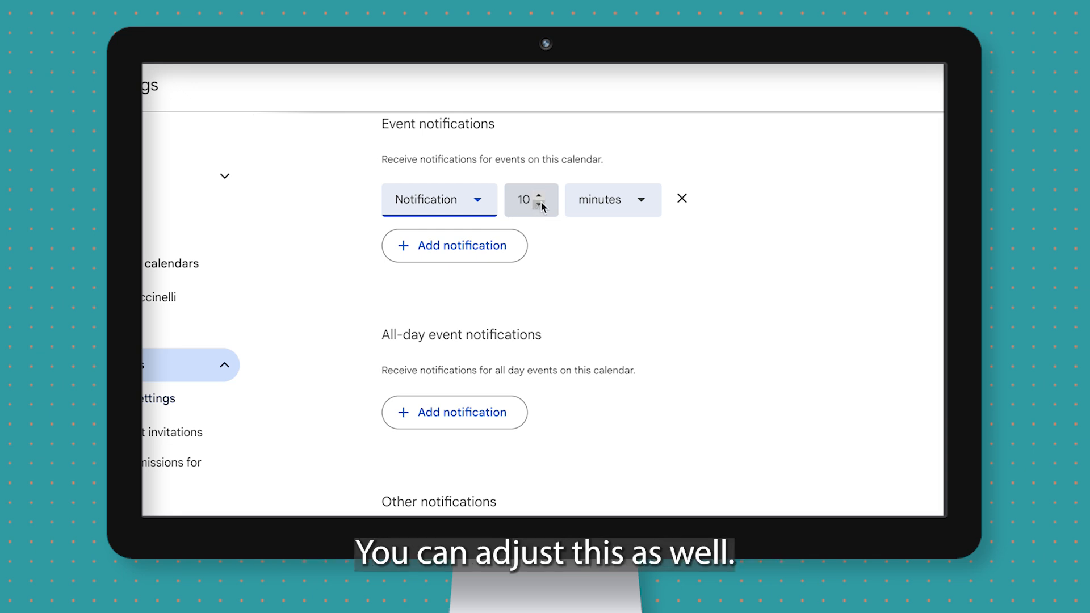
pyautogui.click(681, 198)
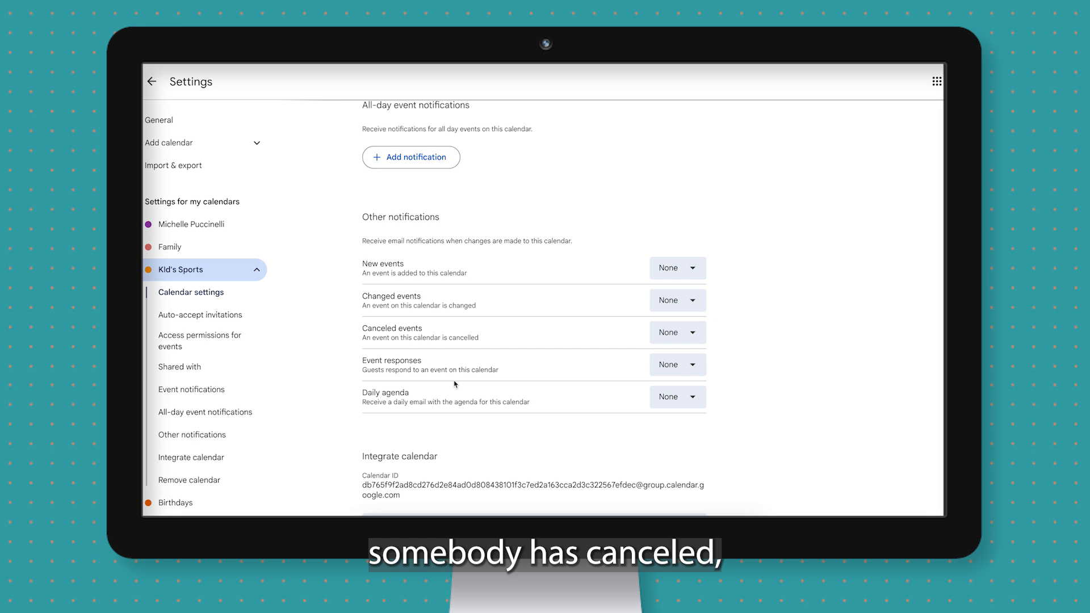
pyautogui.scroll(-4, 615, 385)
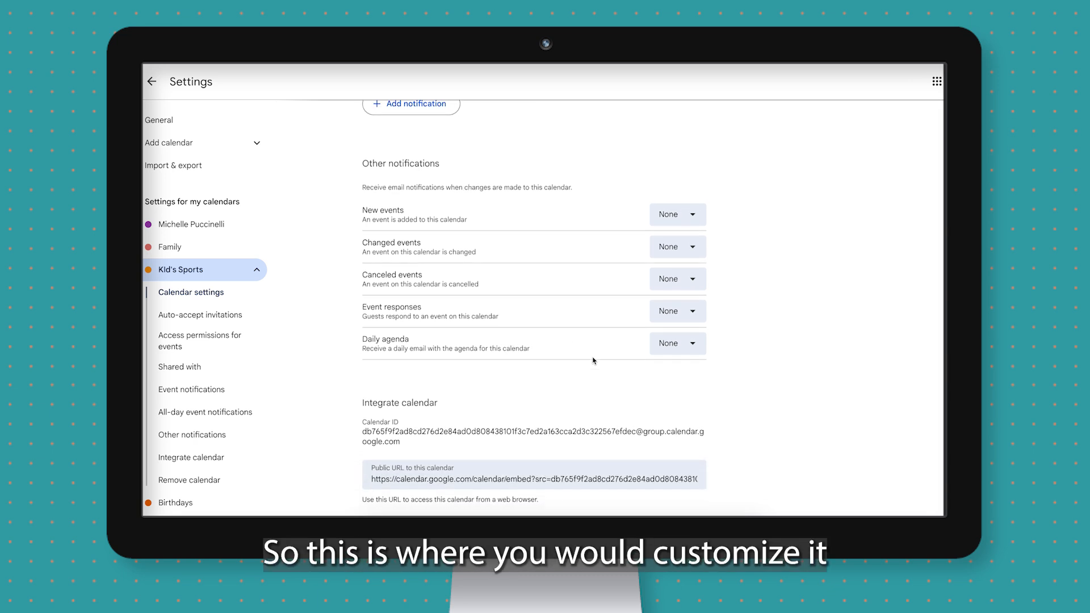
pyautogui.scroll(-5, 764, 375)
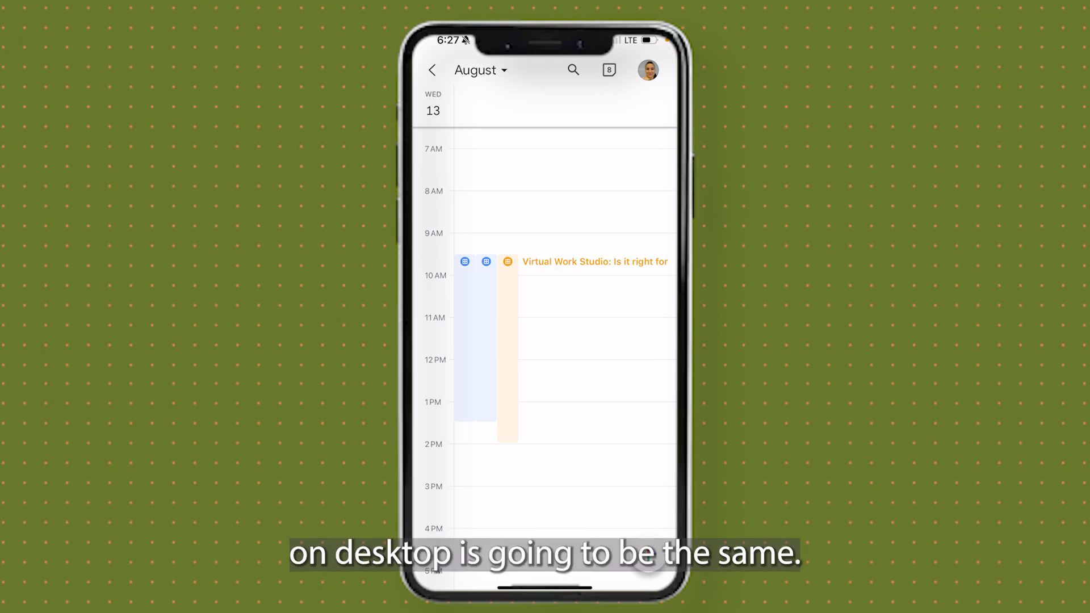
# In the Google Calendar phone app, start a 10:30–11:30 AM event on Wednesday, August 13, and expand its date, time zone and repeat options.
pyautogui.click(562, 297)
pyautogui.click(486, 485)
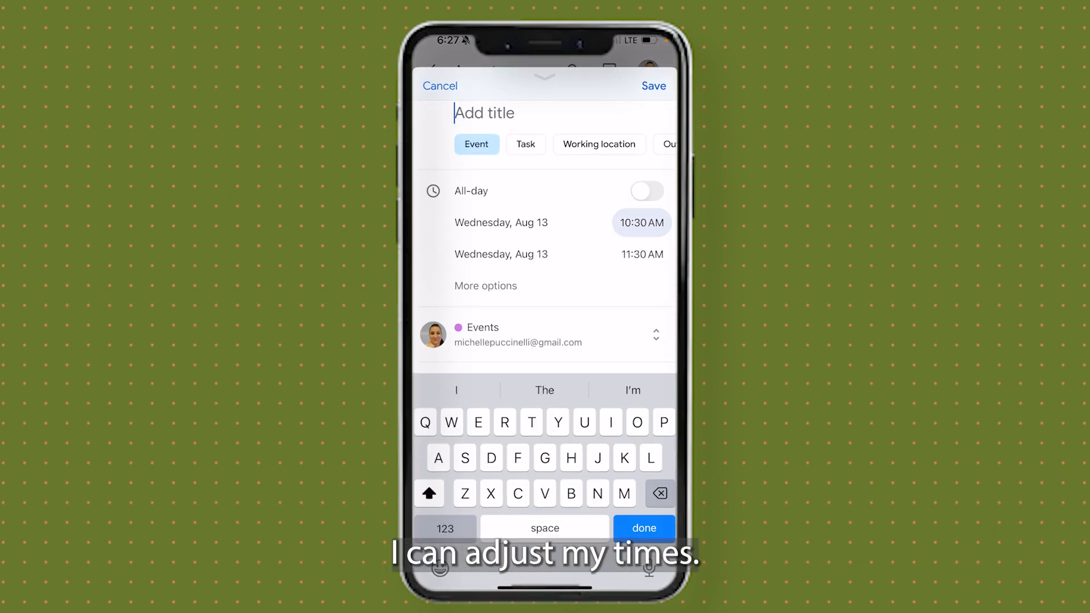
pyautogui.click(642, 217)
pyautogui.click(646, 190)
pyautogui.click(646, 191)
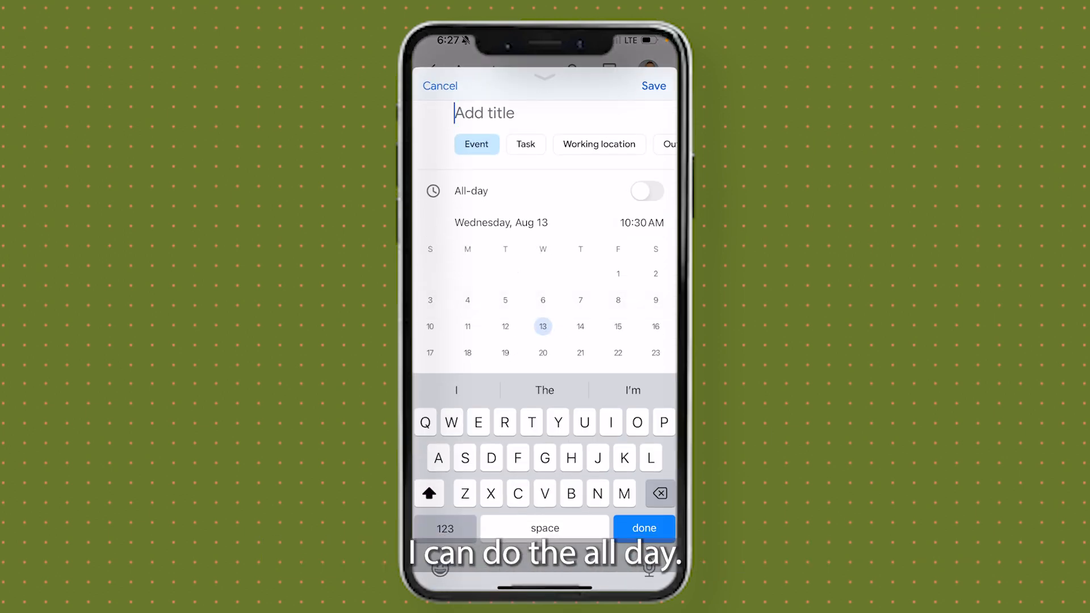
pyautogui.scroll(-3, 545, 284)
pyautogui.click(487, 293)
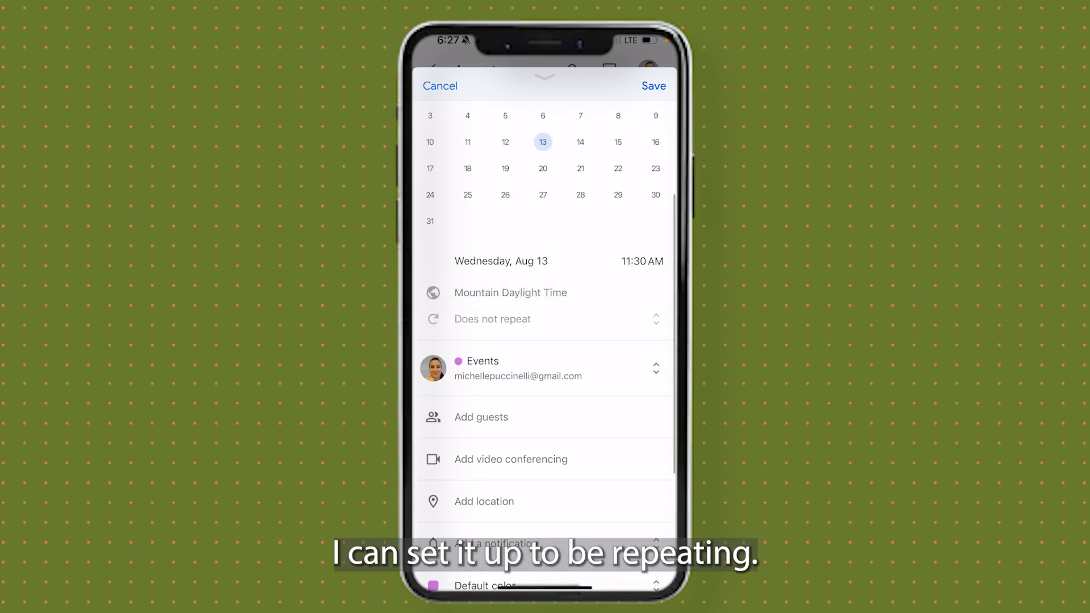
# Examine the new event's guest, video conferencing, location, notification, color, visibility and availability options.
pyautogui.scroll(-4, 545, 340)
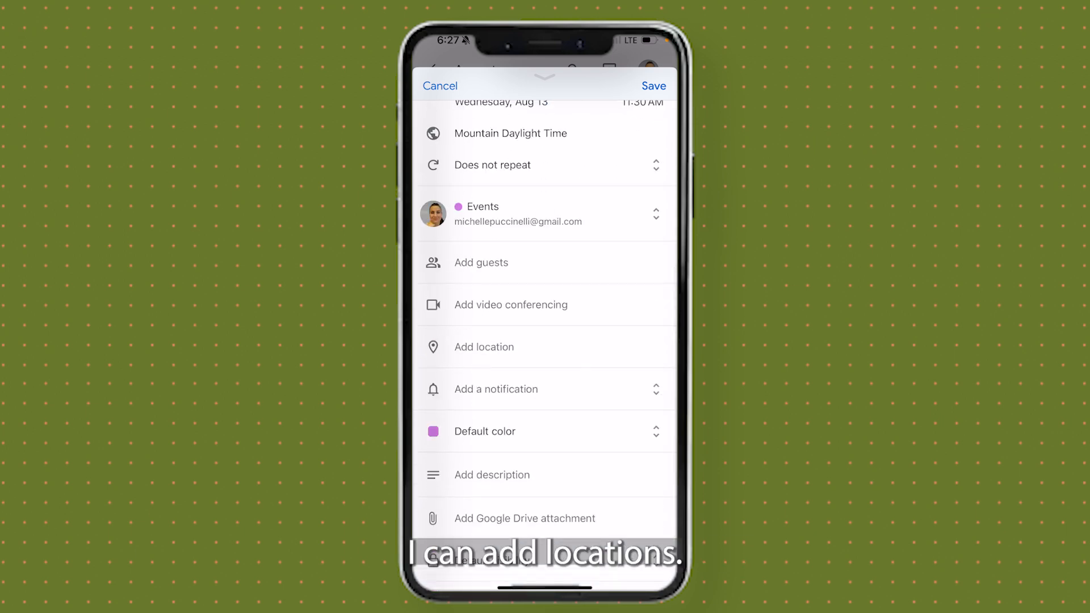
pyautogui.click(656, 373)
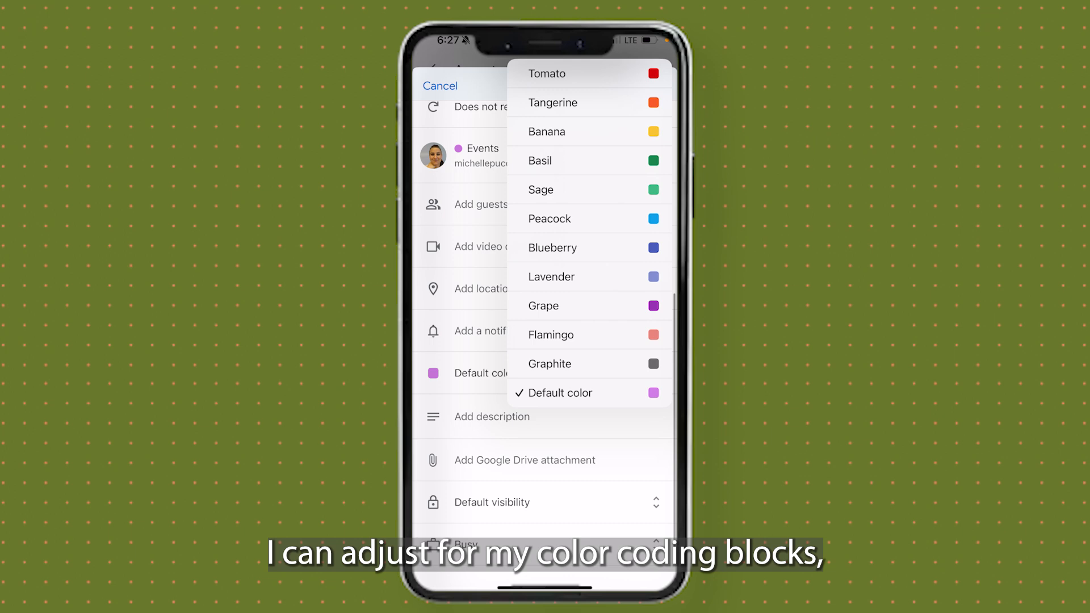
pyautogui.scroll(-1, 488, 397)
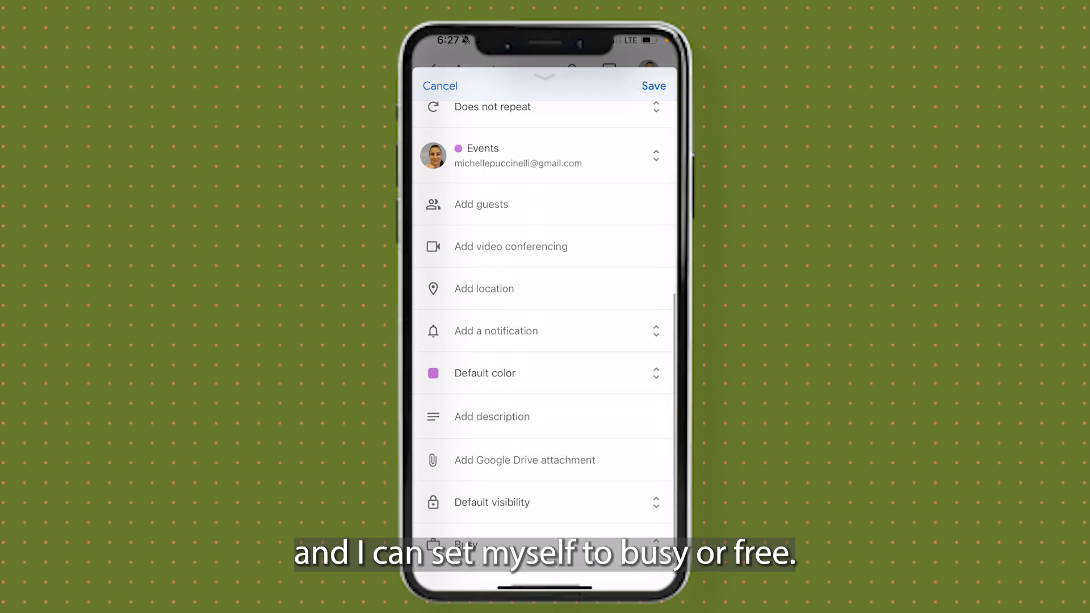
pyautogui.scroll(7, 545, 329)
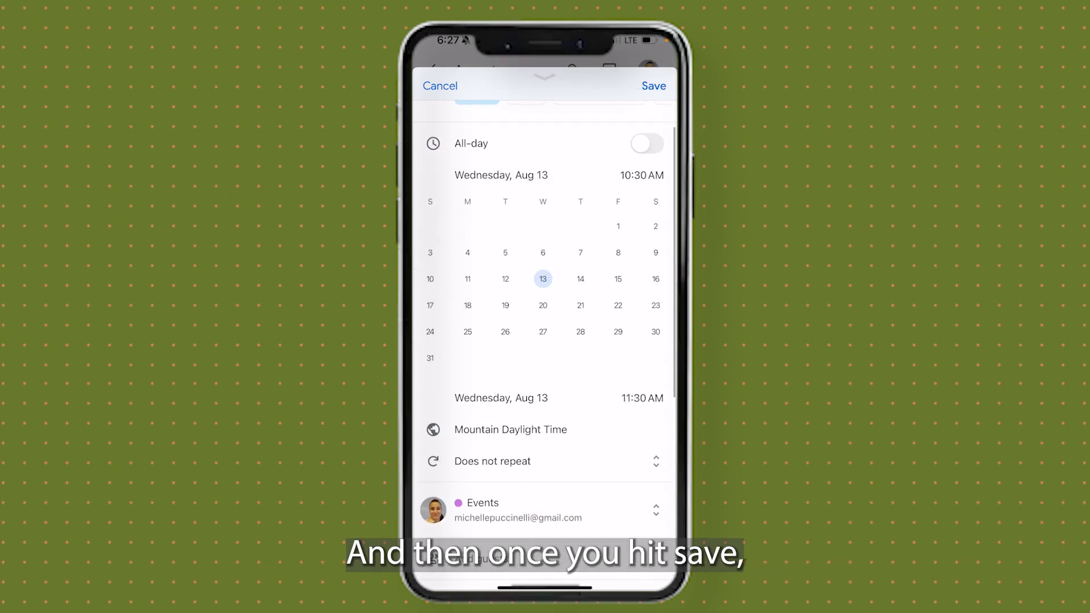